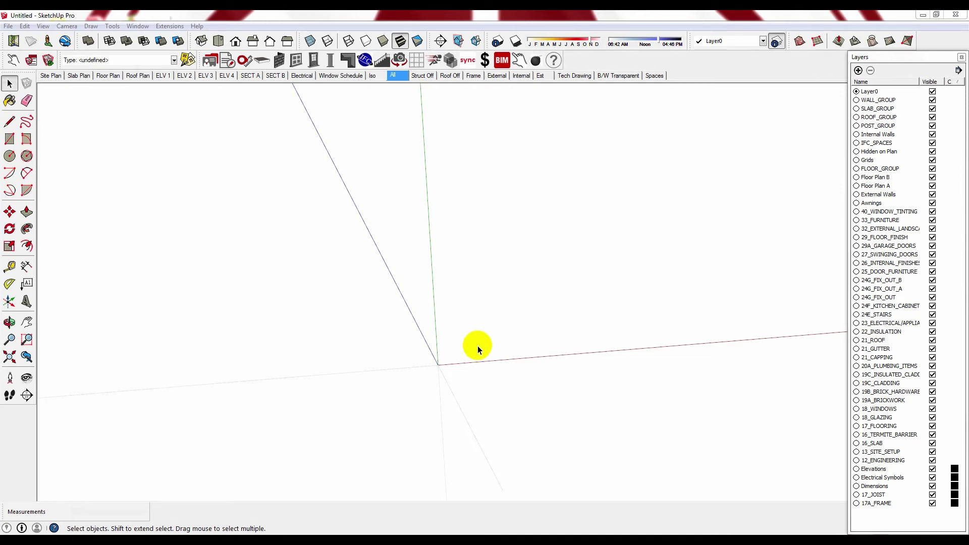
Dock the PlusSpec Component Tools palette on the canvas and open its Component Tool dialog
{"action": "left_click", "coordinate": [450, 61]}
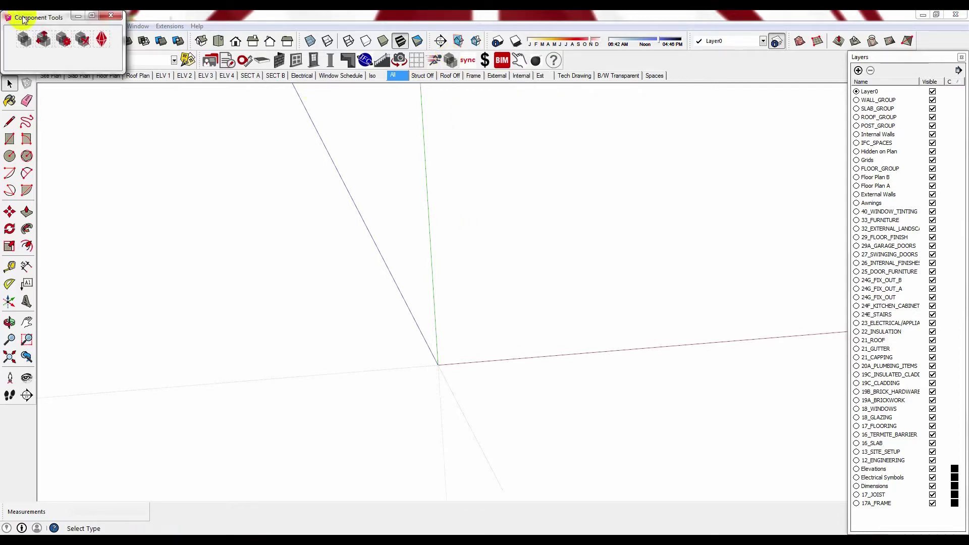
{"action": "left_click_drag", "start_coordinate": [22, 19], "coordinate": [159, 122]}
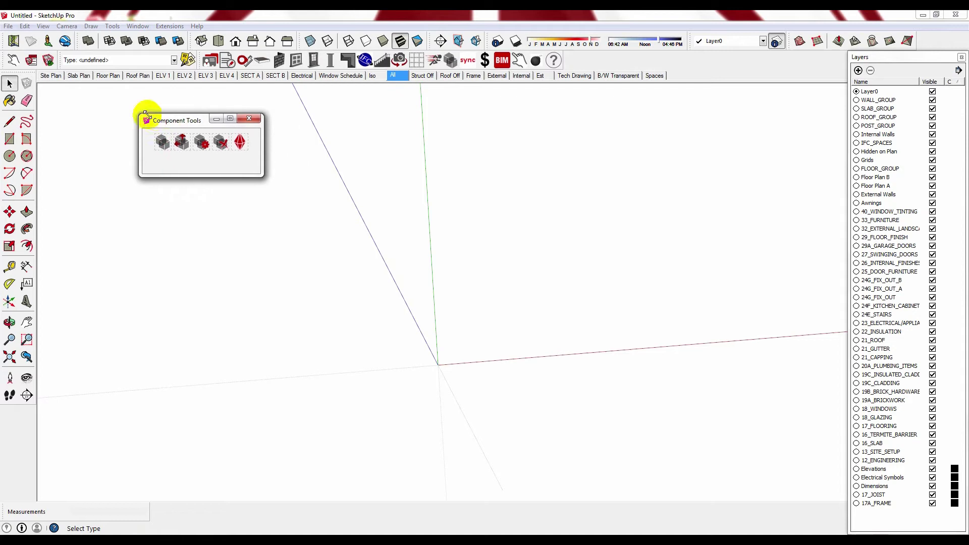
{"action": "left_click", "coordinate": [163, 143]}
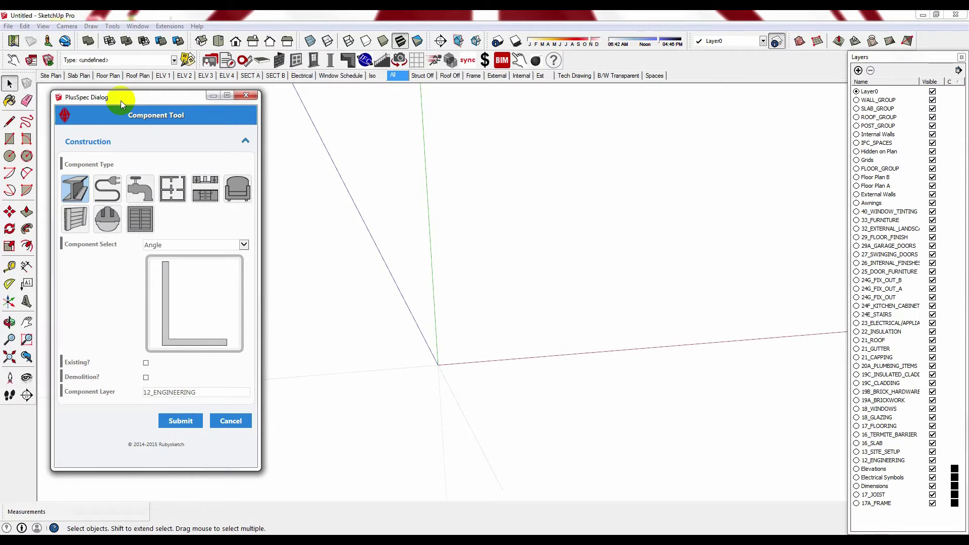
Choose the Room Layout component type so Bathrooms is selected on Layer0
{"action": "left_click", "coordinate": [172, 185]}
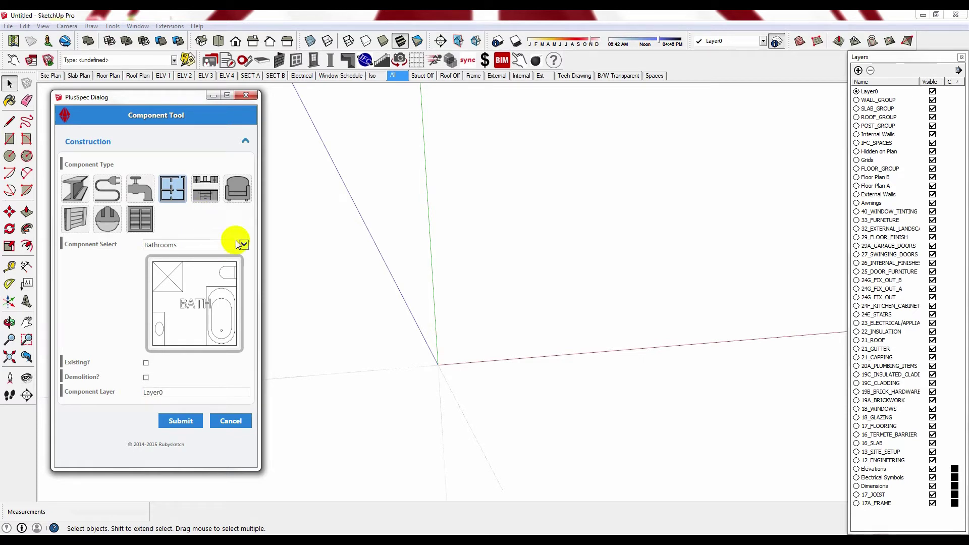
Submit and place the 2500 mm square bathroom block on the plan, then zoom in
{"action": "left_click", "coordinate": [180, 420]}
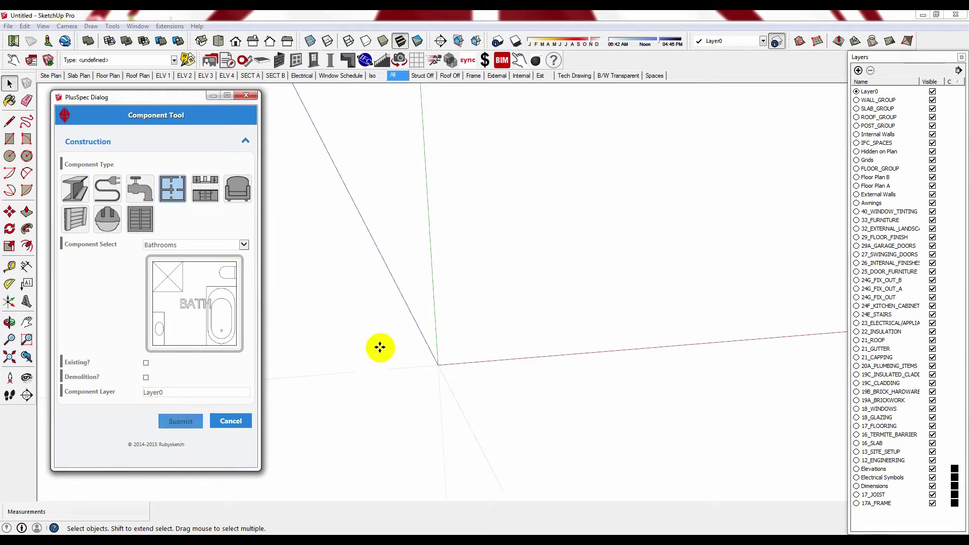
{"action": "left_click", "coordinate": [463, 346]}
{"action": "scroll", "coordinate": [458, 351], "scroll_direction": "up", "scroll_amount": 5}
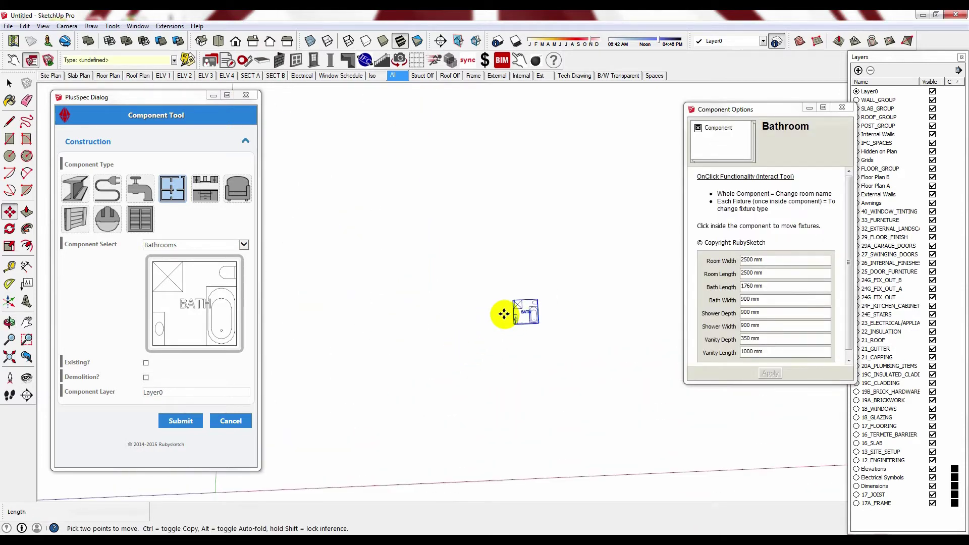
{"action": "scroll", "coordinate": [501, 316], "scroll_direction": "up", "scroll_amount": 3}
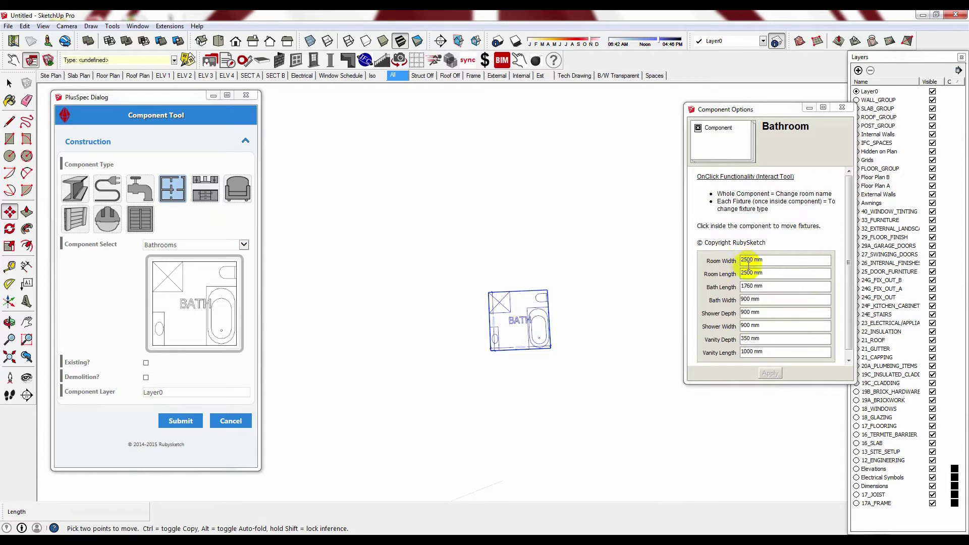
{"action": "middle_click_drag", "start_coordinate": [551, 318], "coordinate": [547, 346]}
{"action": "scroll", "coordinate": [534, 329], "scroll_direction": "up", "scroll_amount": 3}
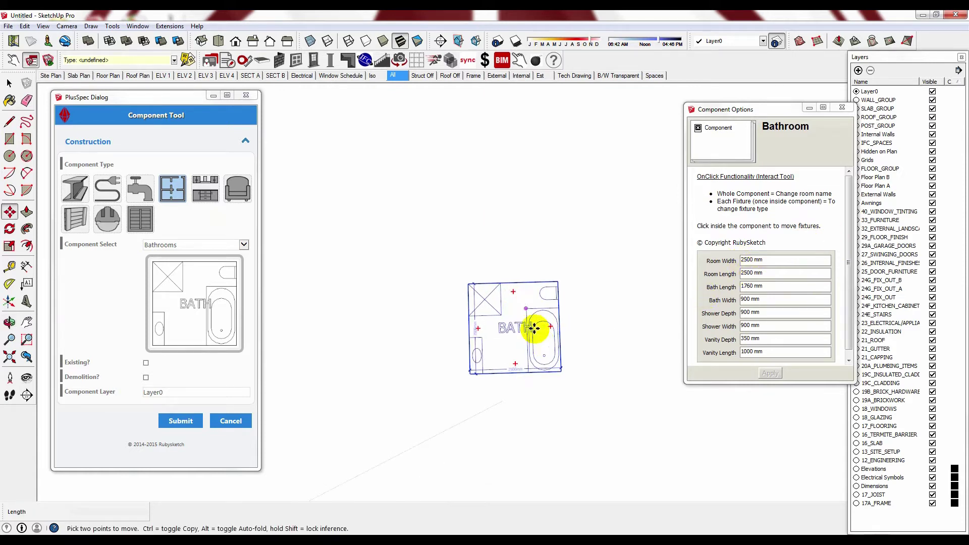
{"action": "scroll", "coordinate": [535, 331], "scroll_direction": "up", "scroll_amount": 4}
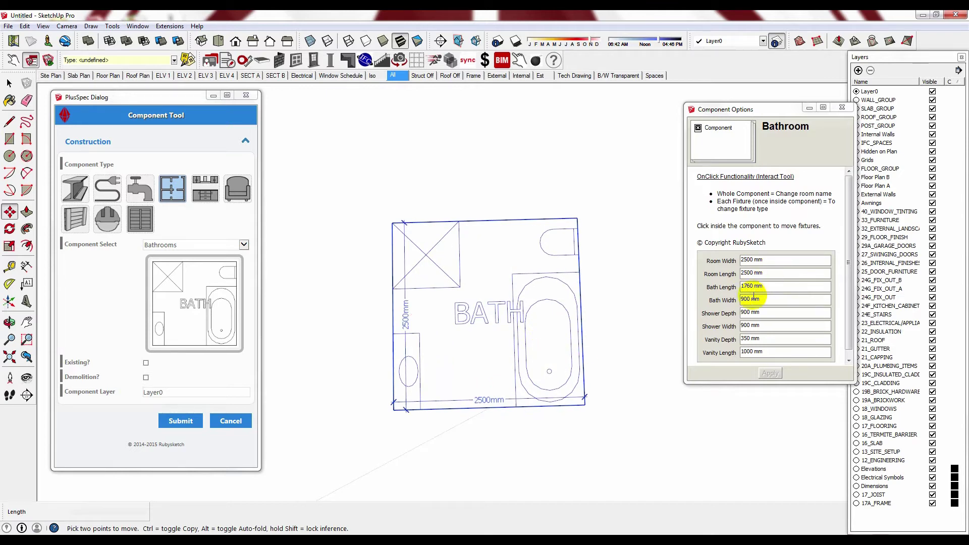
Edit the bathroom, delete the tub, restore it with undo, and exit editing
{"action": "key", "text": "space"}
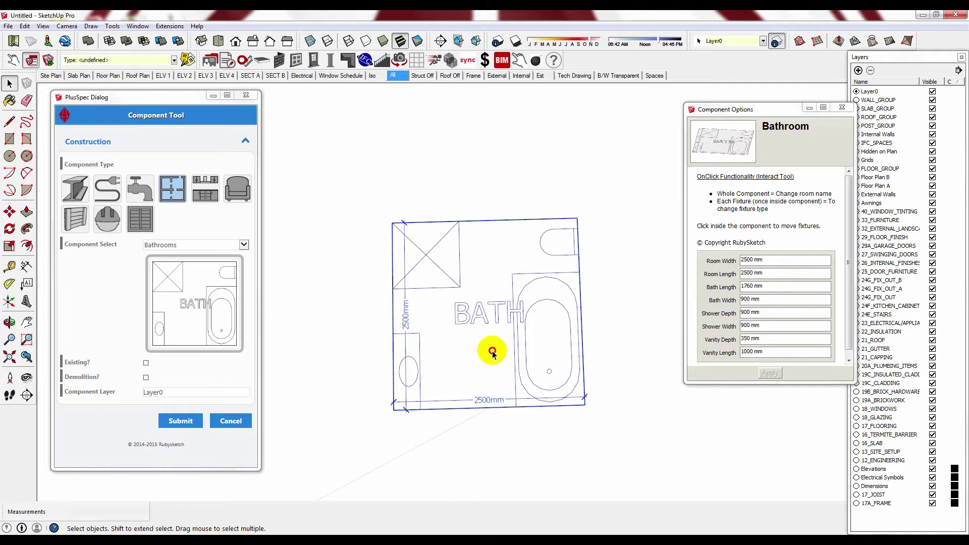
{"action": "double_click", "coordinate": [499, 348]}
{"action": "left_click", "coordinate": [518, 351]}
{"action": "key", "text": "Delete"}
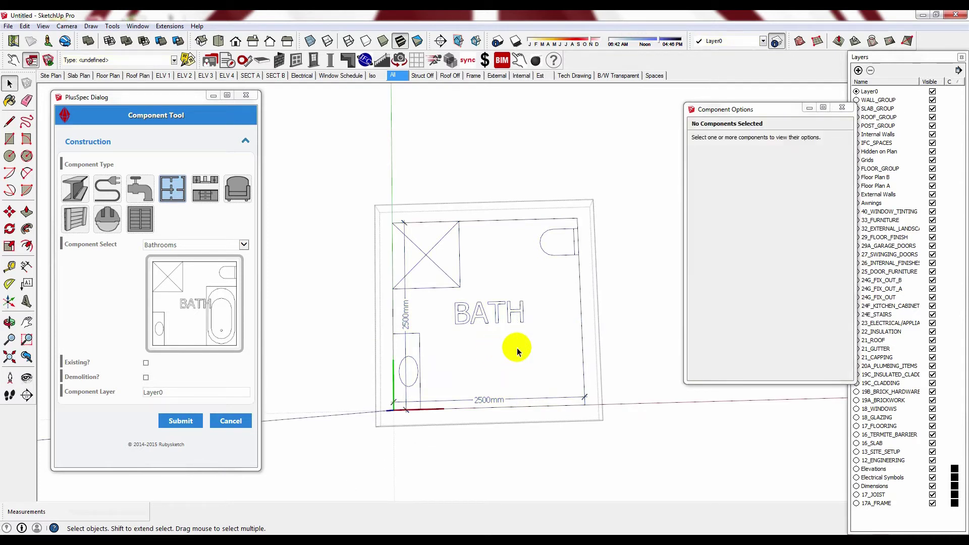
{"action": "key", "text": "ctrl+z"}
{"action": "left_click", "coordinate": [526, 329]}
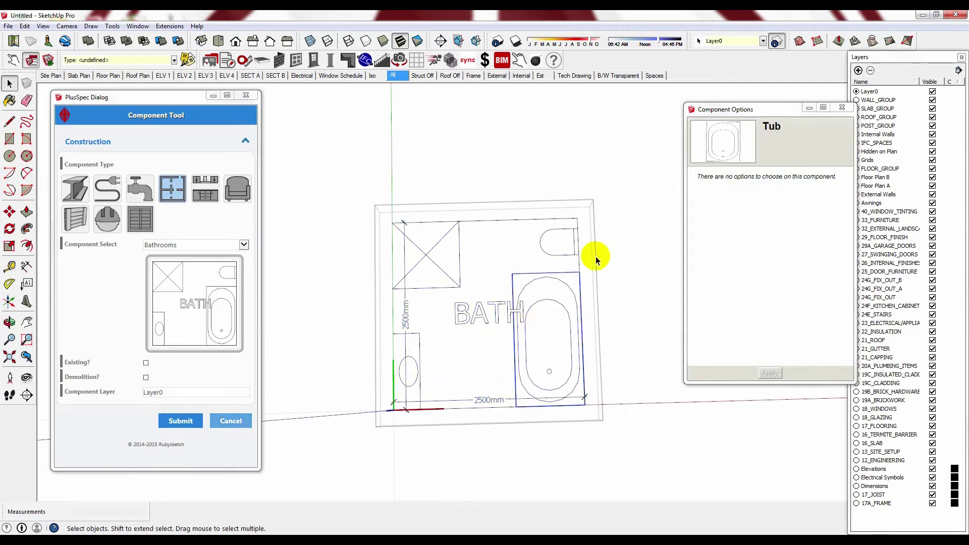
{"action": "left_click", "coordinate": [618, 258]}
{"action": "scroll", "coordinate": [604, 260], "scroll_direction": "down", "scroll_amount": 3}
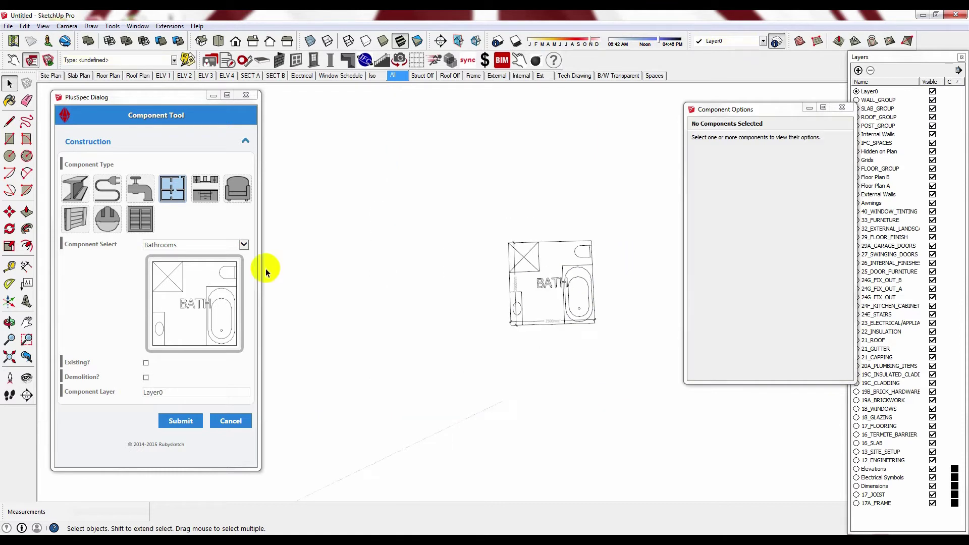
Place two Master Bed blocks from the Bedrooms category, one at upper right
{"action": "left_click", "coordinate": [187, 246]}
{"action": "left_click", "coordinate": [160, 265]}
{"action": "left_click", "coordinate": [180, 421]}
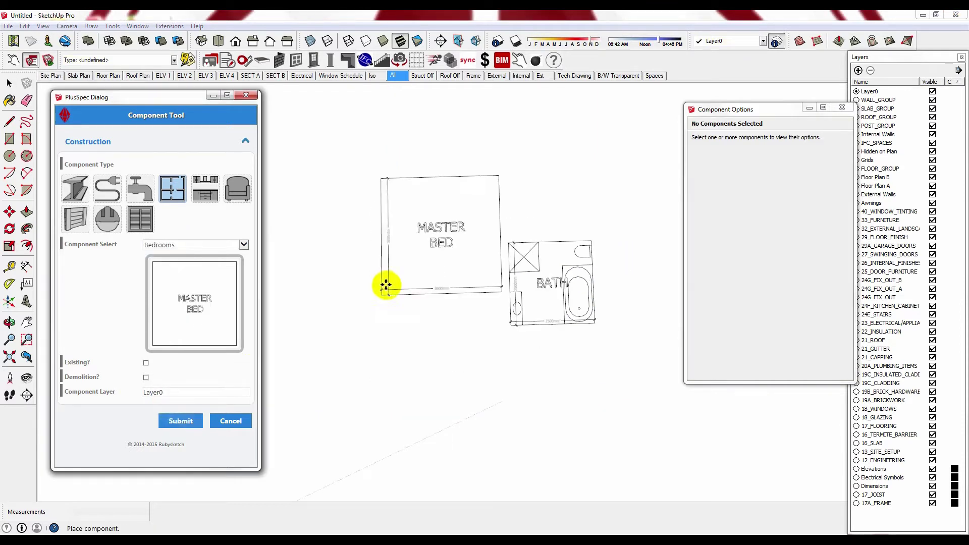
{"action": "left_click", "coordinate": [356, 256]}
{"action": "left_click", "coordinate": [196, 429]}
{"action": "left_click", "coordinate": [515, 207]}
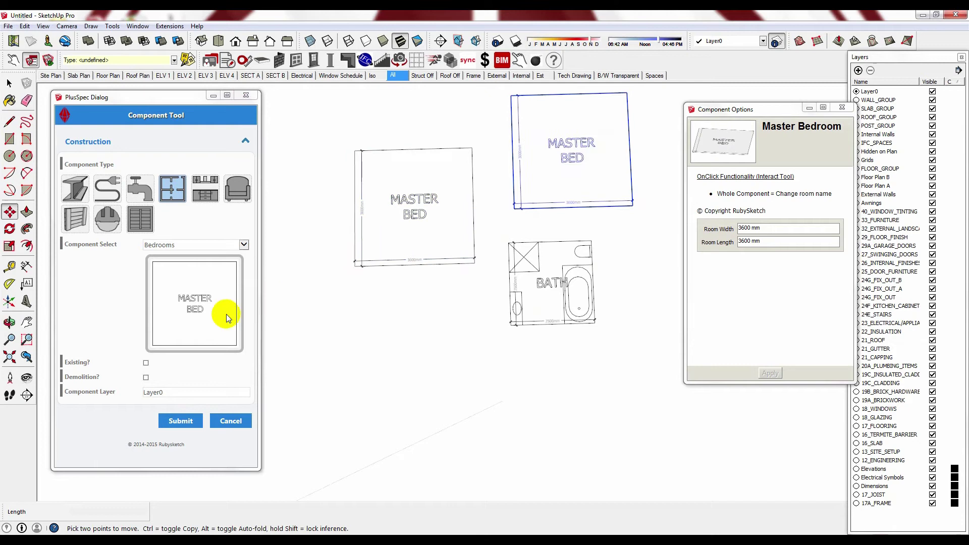
Place a Garage & Workshop block at the lower right of the plan
{"action": "left_click", "coordinate": [225, 246]}
{"action": "left_click", "coordinate": [204, 274]}
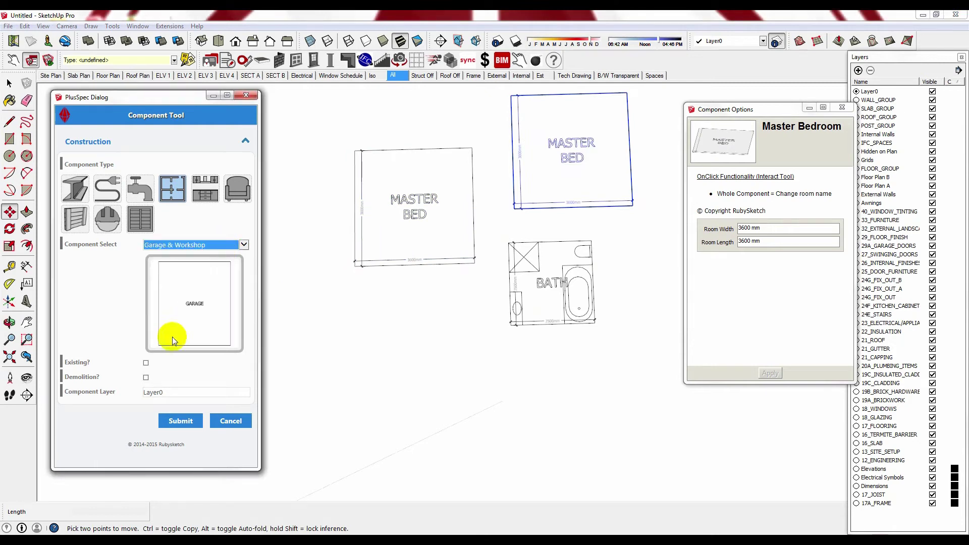
{"action": "left_click", "coordinate": [180, 421]}
{"action": "scroll", "coordinate": [419, 346], "scroll_direction": "down", "scroll_amount": 5}
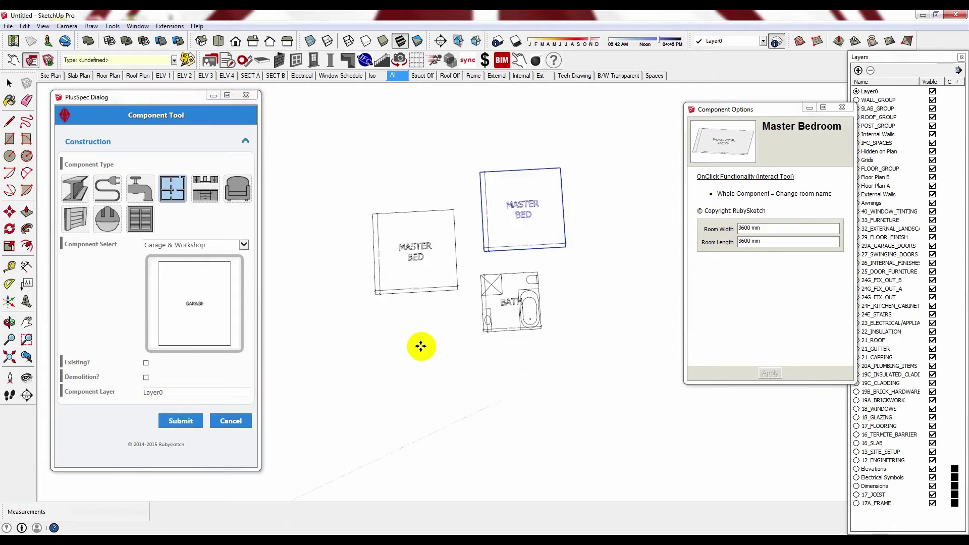
{"action": "left_click", "coordinate": [521, 404]}
{"action": "scroll", "coordinate": [429, 371], "scroll_direction": "up", "scroll_amount": 3}
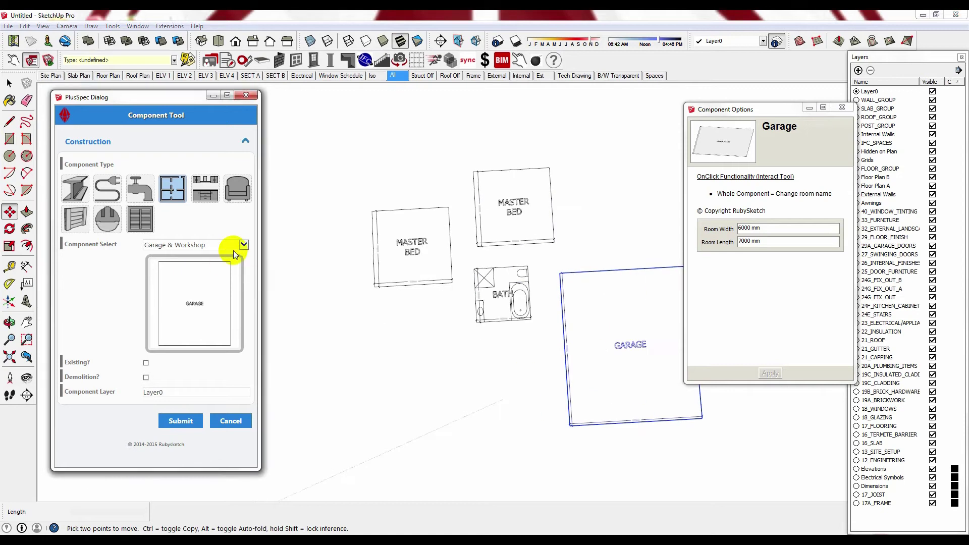
Place a Kitchen & Pantry block at left and a Laundry block above it
{"action": "left_click", "coordinate": [232, 246]}
{"action": "left_click", "coordinate": [169, 284]}
{"action": "left_click", "coordinate": [179, 420]}
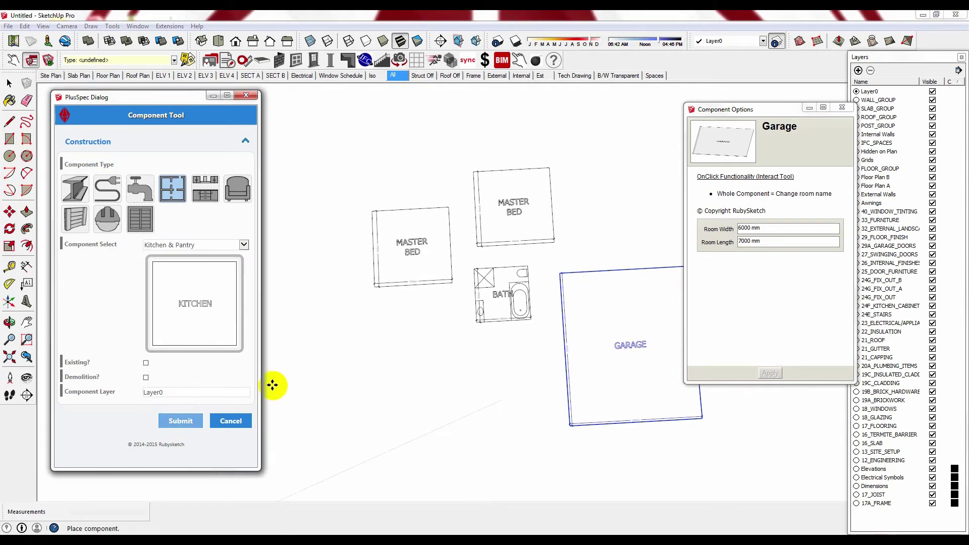
{"action": "left_click", "coordinate": [302, 399]}
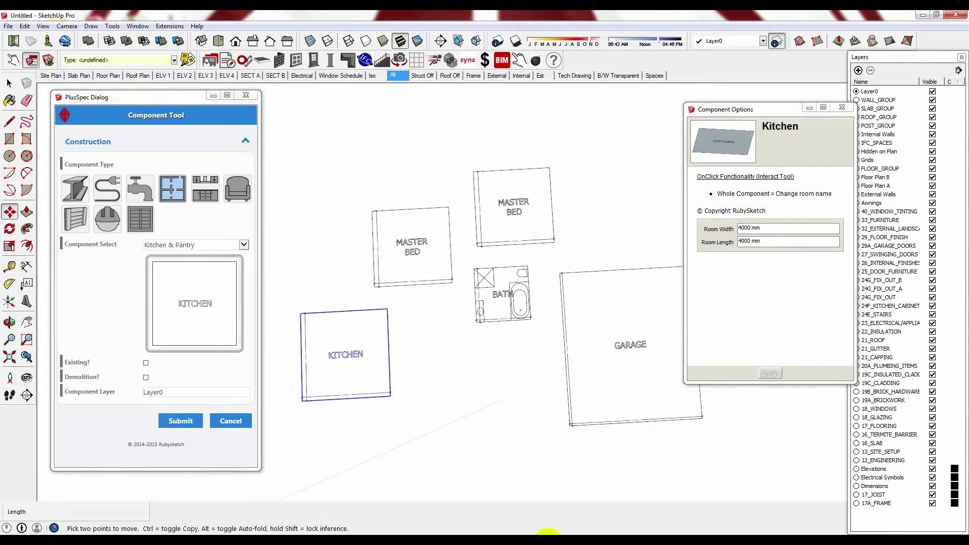
{"action": "left_click", "coordinate": [190, 245]}
{"action": "left_click", "coordinate": [169, 297]}
{"action": "left_click", "coordinate": [169, 421]}
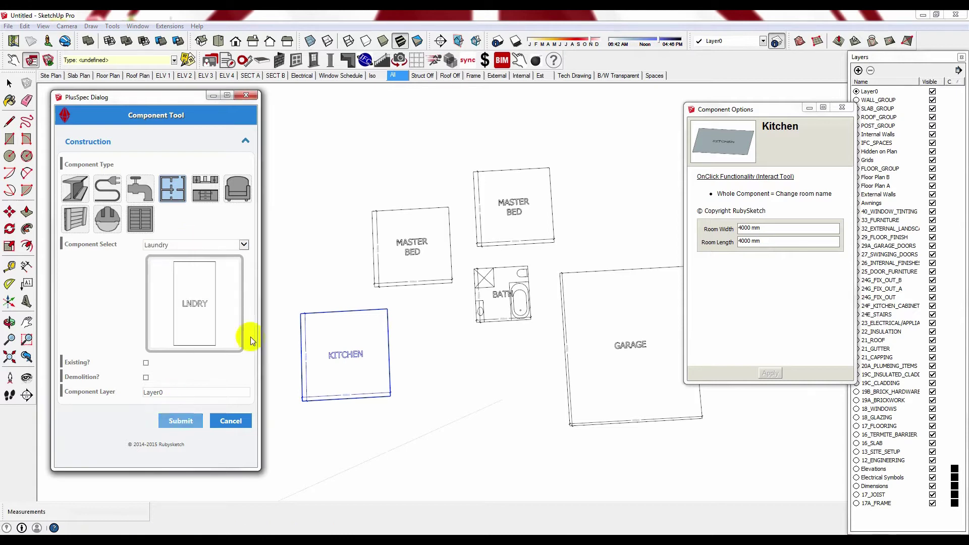
{"action": "left_click", "coordinate": [310, 281]}
Place a Family room block and an Alfresco block right of Master Bed
{"action": "left_click", "coordinate": [218, 242]}
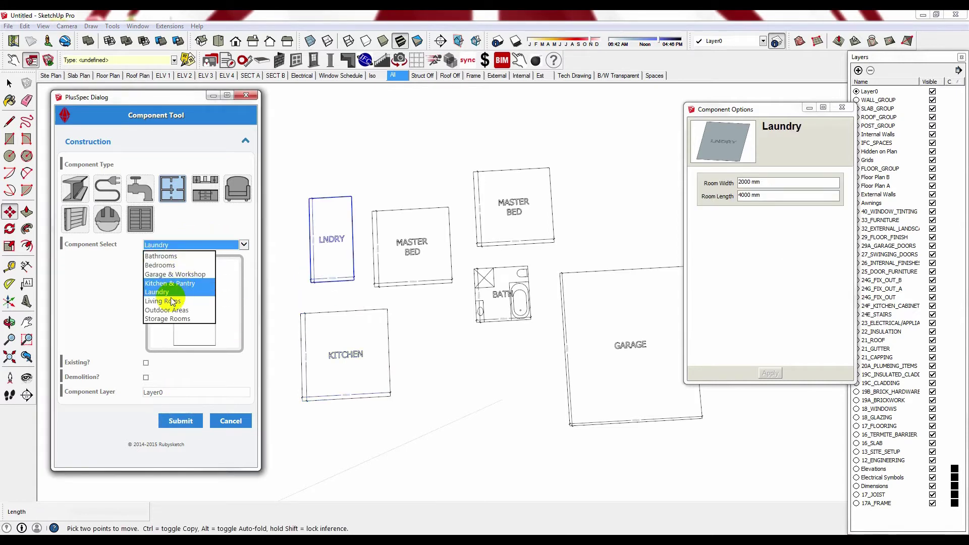
{"action": "left_click", "coordinate": [162, 298]}
{"action": "left_click", "coordinate": [179, 420]}
{"action": "left_click", "coordinate": [369, 190]}
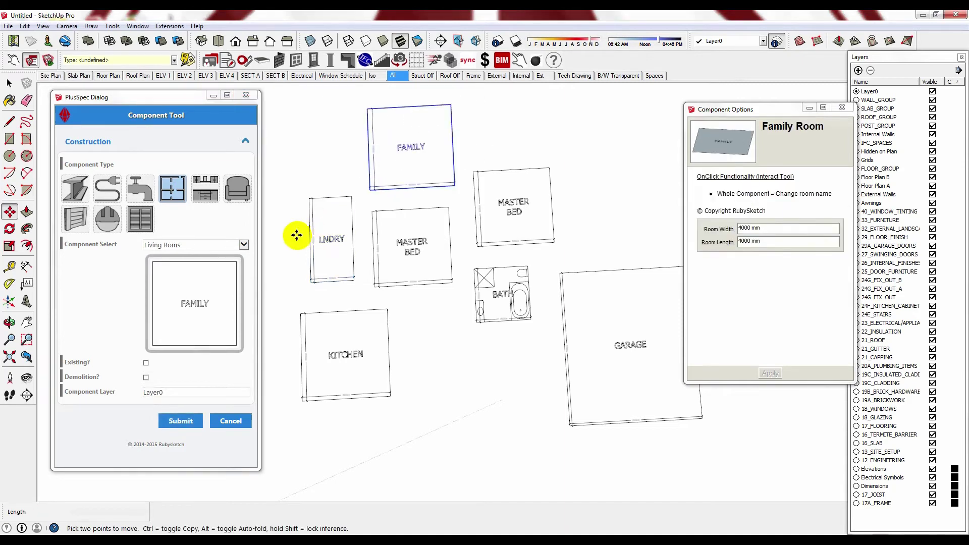
{"action": "left_click", "coordinate": [244, 245]}
{"action": "left_click", "coordinate": [189, 310]}
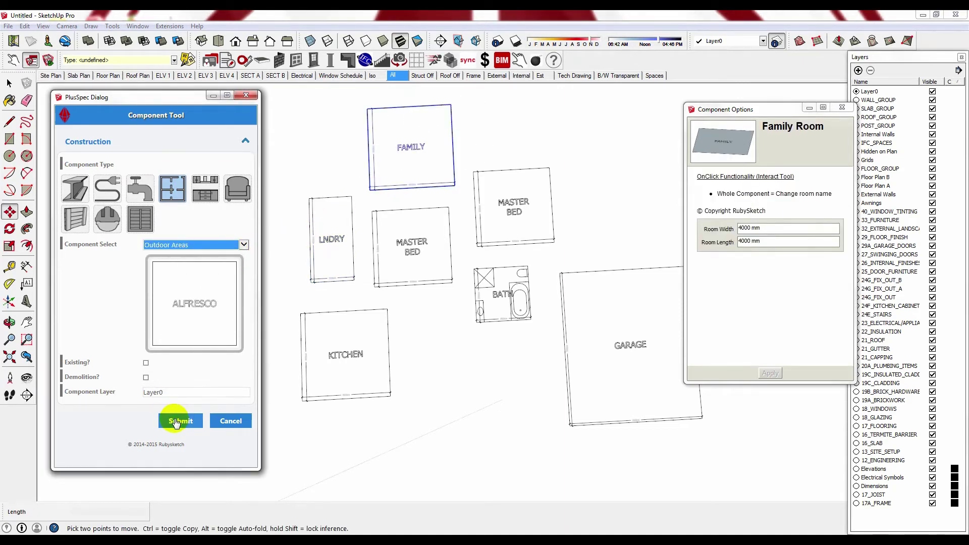
{"action": "left_click", "coordinate": [179, 420]}
{"action": "left_click", "coordinate": [586, 207]}
{"action": "middle_click_drag", "start_coordinate": [587, 207], "coordinate": [454, 303]}
Close the PlusSpec component dialog and clear the Alfresco selection
{"action": "left_click", "coordinate": [245, 96]}
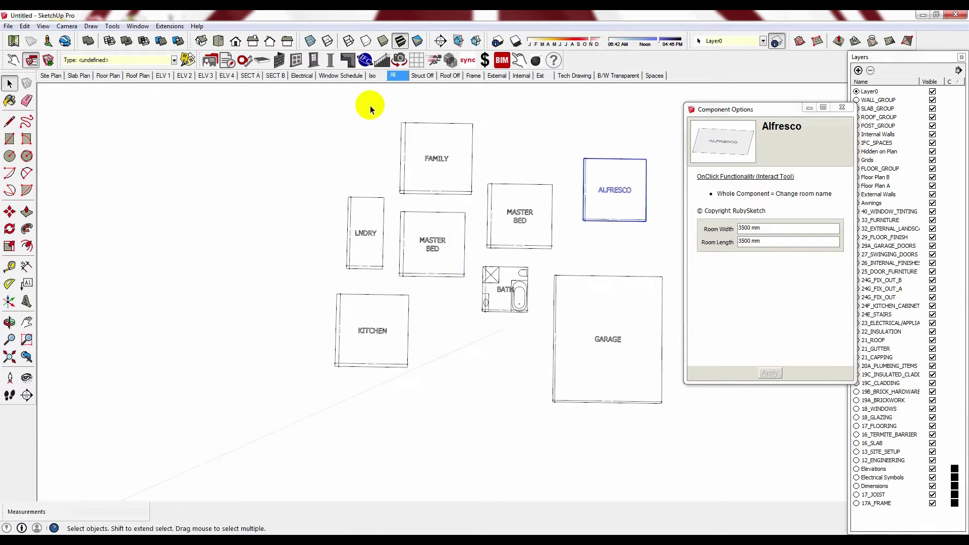
{"action": "scroll", "coordinate": [461, 174], "scroll_direction": "up", "scroll_amount": 5}
{"action": "scroll", "coordinate": [376, 256], "scroll_direction": "down", "scroll_amount": 3}
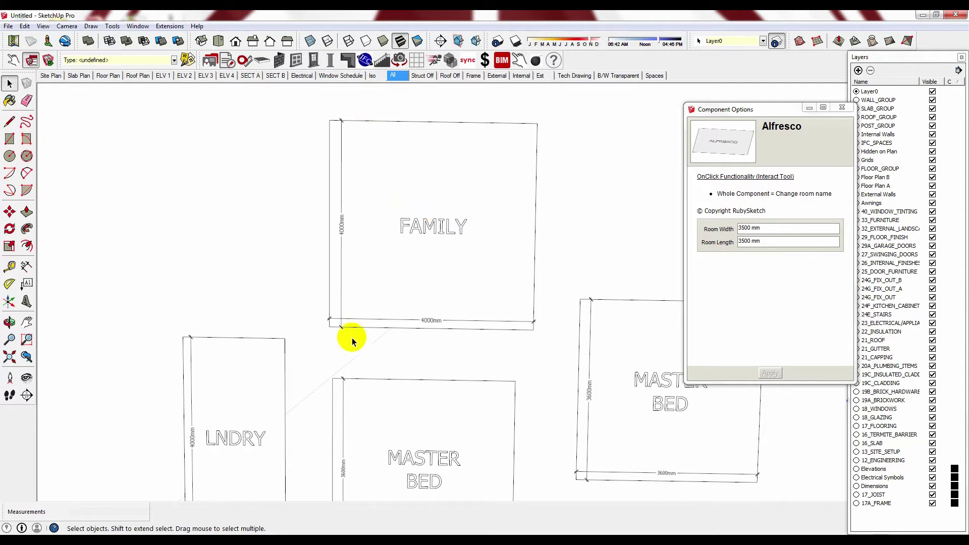
{"action": "middle_click_drag", "start_coordinate": [352, 337], "coordinate": [522, 172]}
{"action": "left_click", "coordinate": [522, 172]}
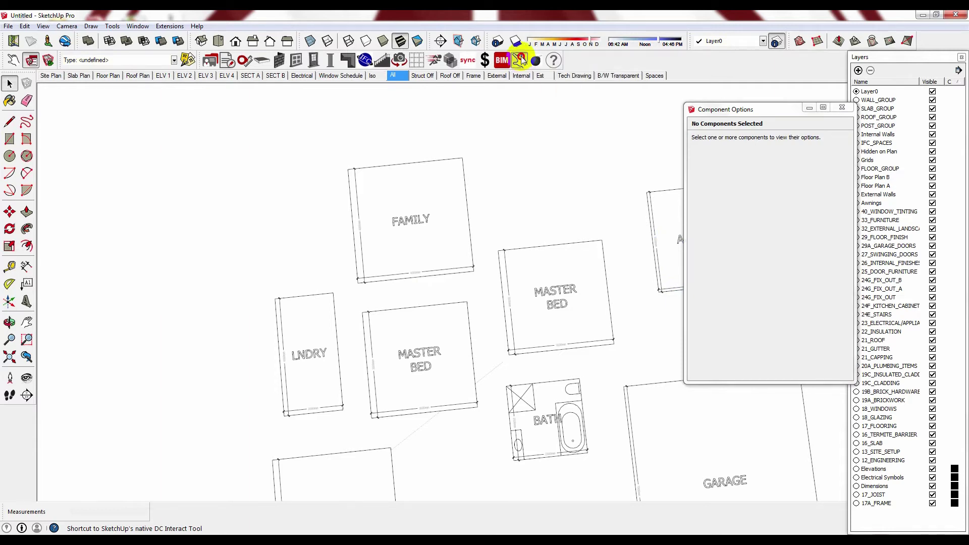
With DC Interact, cycle the Family room's label through options until it reads STUDY
{"action": "left_click", "coordinate": [520, 60]}
{"action": "scroll", "coordinate": [418, 227], "scroll_direction": "down", "scroll_amount": 2}
{"action": "left_click", "coordinate": [424, 225]}
{"action": "scroll", "coordinate": [424, 225], "scroll_direction": "up", "scroll_amount": 2}
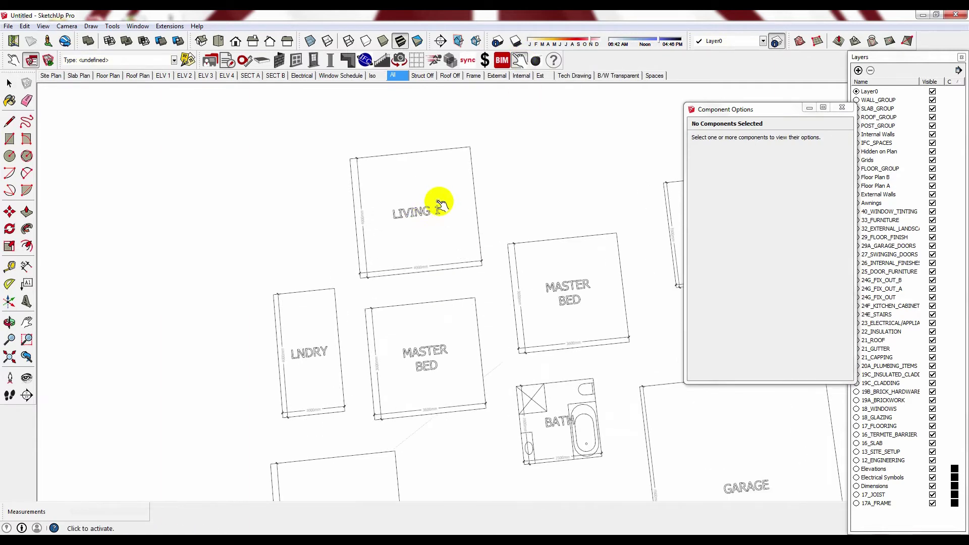
{"action": "left_click", "coordinate": [407, 217]}
{"action": "left_click", "coordinate": [429, 223]}
{"action": "left_click", "coordinate": [429, 222]}
{"action": "left_click", "coordinate": [422, 210]}
Relabel the middle Master Bed to BED 2 and the bathroom to WC in top view
{"action": "left_click", "coordinate": [439, 342]}
{"action": "scroll", "coordinate": [331, 204], "scroll_direction": "down", "scroll_amount": 3}
{"action": "middle_click_drag", "start_coordinate": [552, 281], "coordinate": [410, 288]}
{"action": "middle_click_drag", "start_coordinate": [424, 242], "coordinate": [575, 223]}
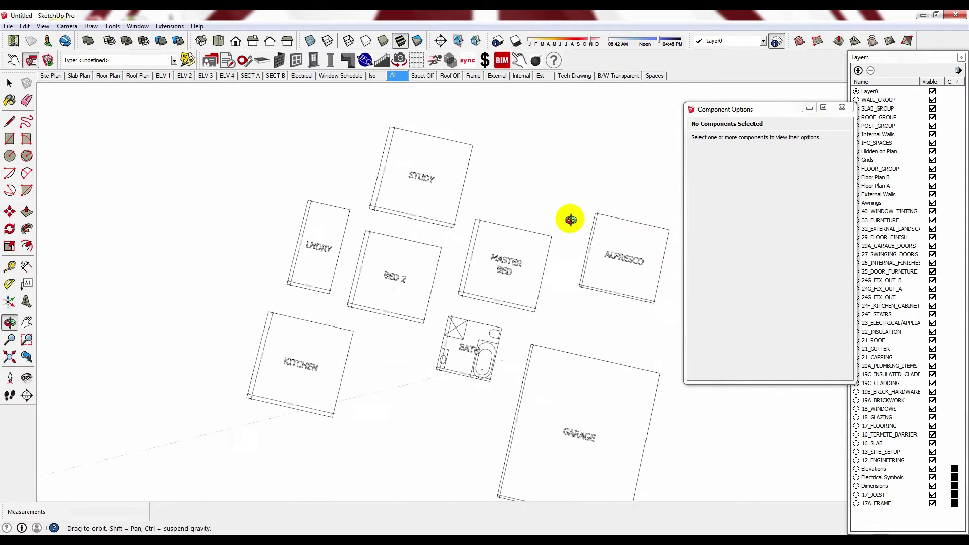
{"action": "key", "text": "F2"}
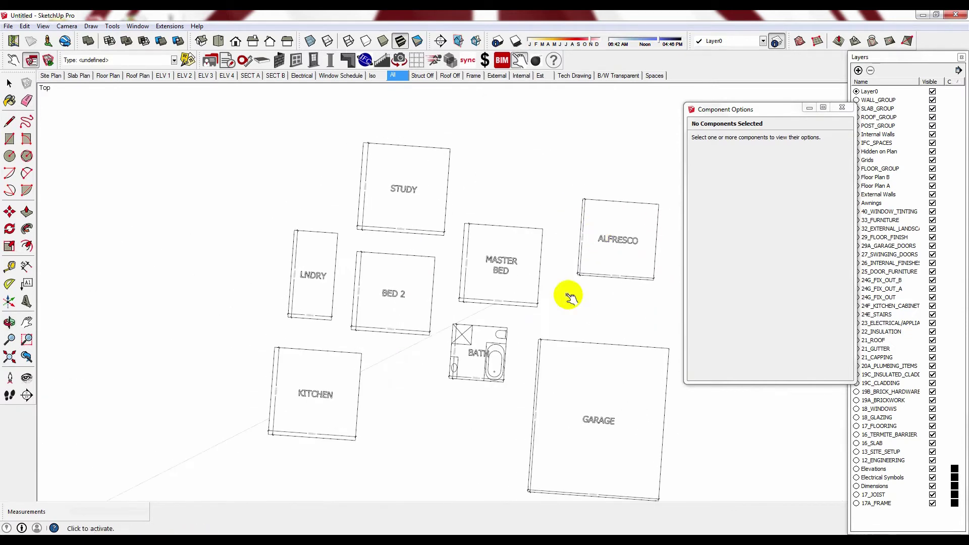
{"action": "left_click", "coordinate": [477, 361]}
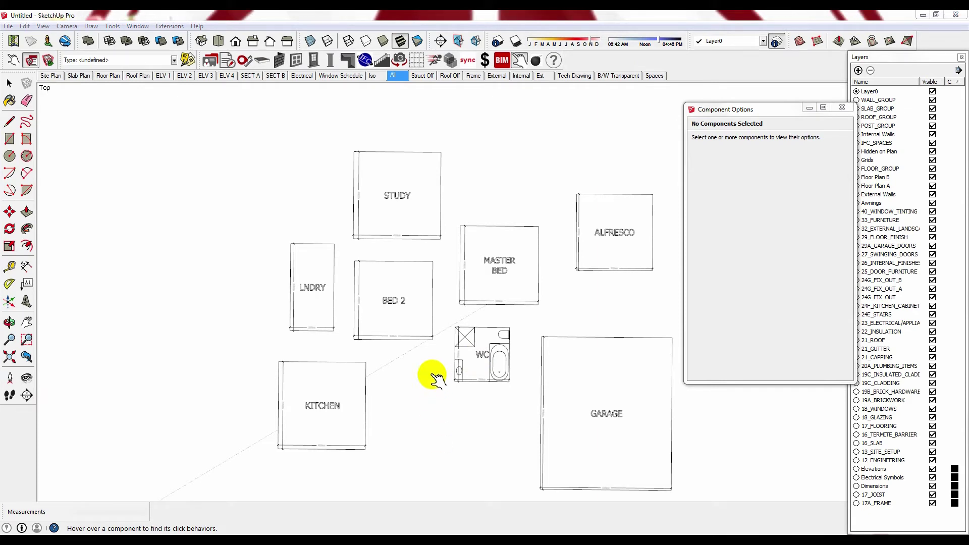
Move the 4000 mm Study block by its corner to sit flush on Bed 2's top edge
{"action": "key", "text": "space"}
{"action": "scroll", "coordinate": [418, 266], "scroll_direction": "down", "scroll_amount": 2}
{"action": "scroll", "coordinate": [396, 202], "scroll_direction": "up", "scroll_amount": 6}
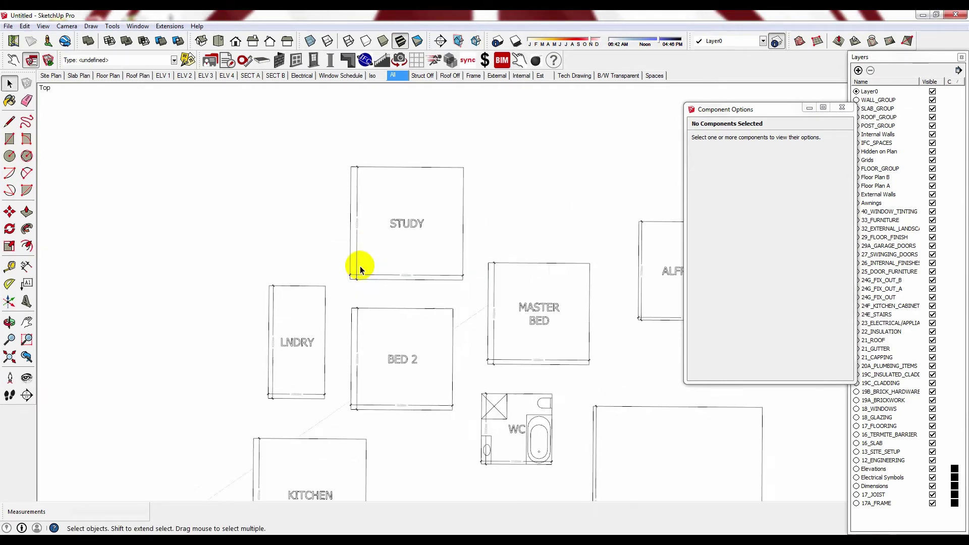
{"action": "left_click", "coordinate": [359, 295]}
{"action": "scroll", "coordinate": [358, 294], "scroll_direction": "up", "scroll_amount": 2}
{"action": "key", "text": "m"}
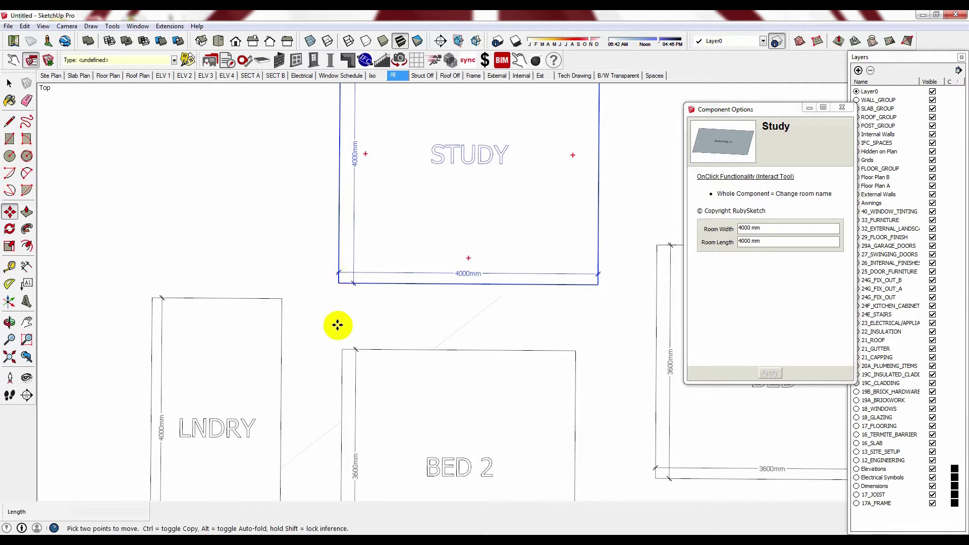
{"action": "left_click", "coordinate": [338, 282]}
{"action": "left_click", "coordinate": [340, 346]}
{"action": "scroll", "coordinate": [368, 255], "scroll_direction": "down", "scroll_amount": 2}
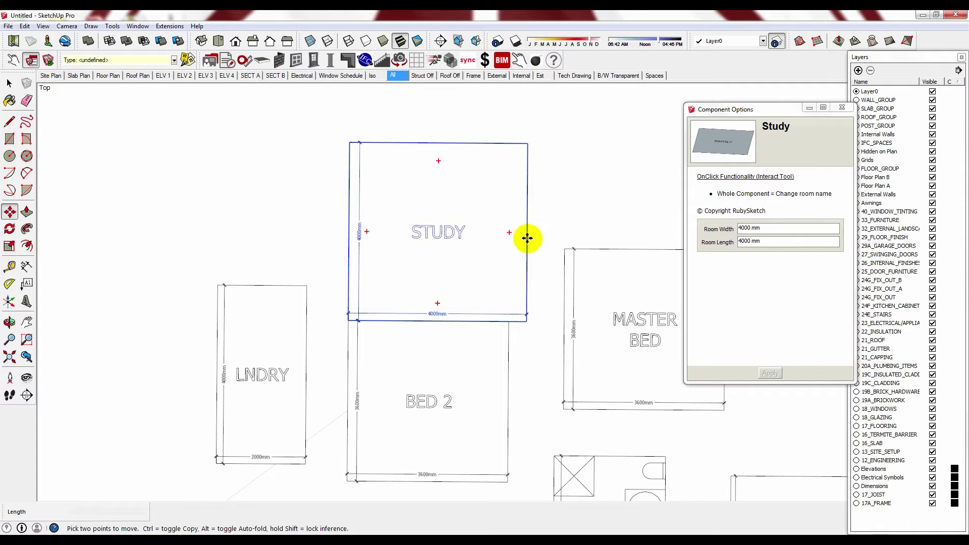
Scale the Study block from 4000 mm to 3600 mm wide to match Bed 2
{"action": "key", "text": "s"}
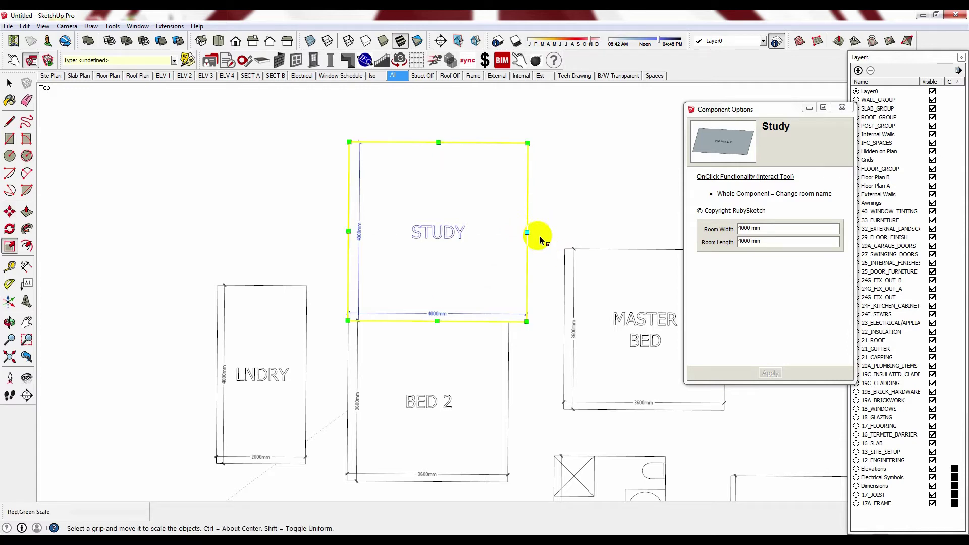
{"action": "left_click_drag", "start_coordinate": [528, 231], "coordinate": [500, 323]}
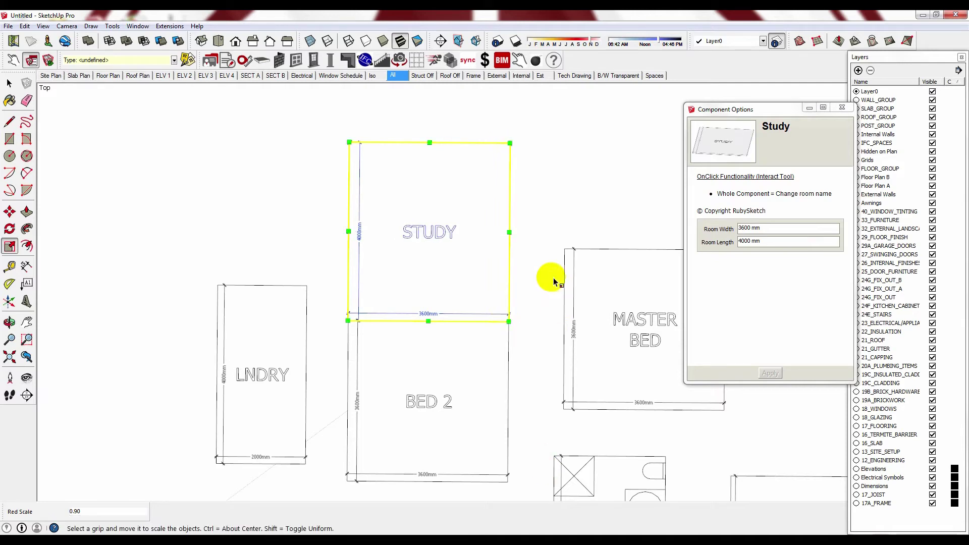
{"action": "scroll", "coordinate": [354, 224], "scroll_direction": "down", "scroll_amount": 2}
{"action": "scroll", "coordinate": [354, 224], "scroll_direction": "up", "scroll_amount": 3}
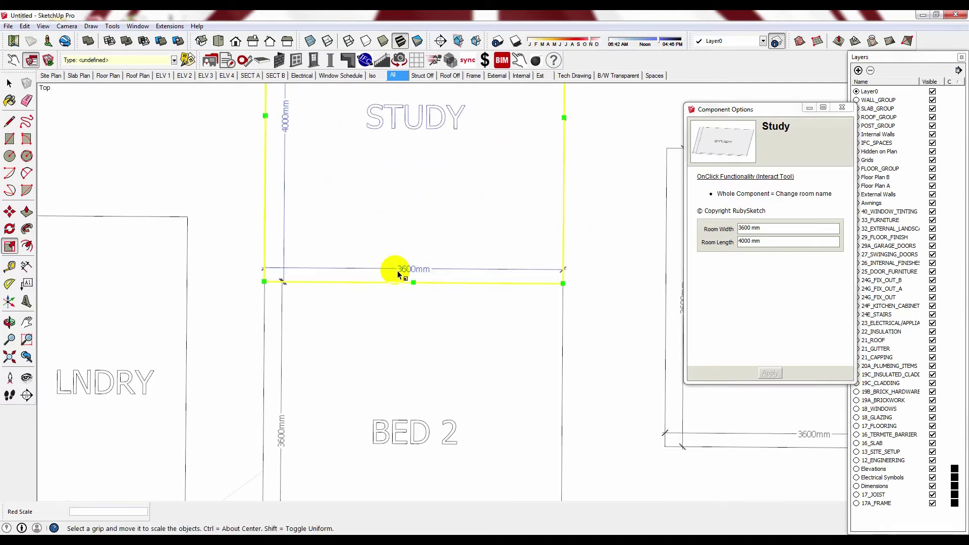
{"action": "scroll", "coordinate": [432, 212], "scroll_direction": "down", "scroll_amount": 5}
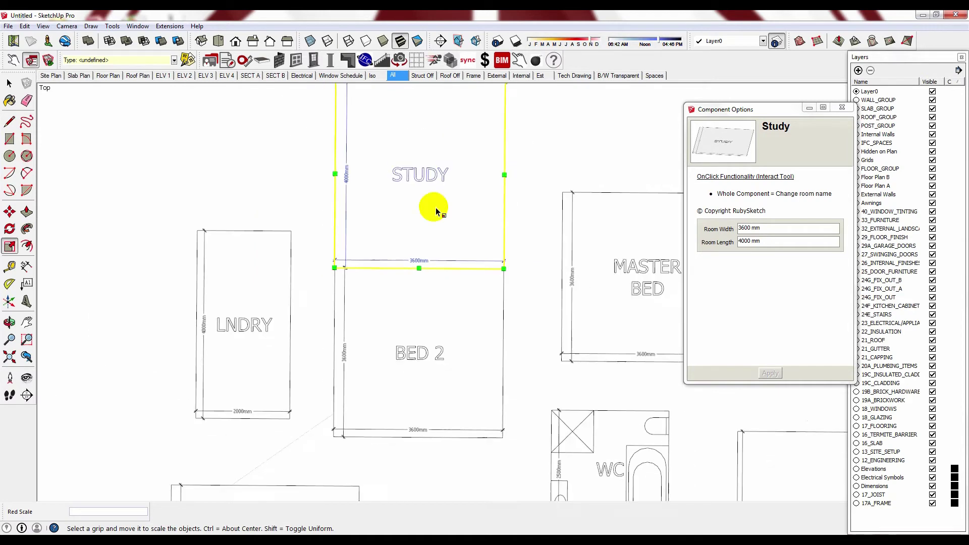
{"action": "key", "text": "space"}
Clear the selection and launch the PlusSpec external wall tool from Wall Tools
{"action": "left_click", "coordinate": [501, 278]}
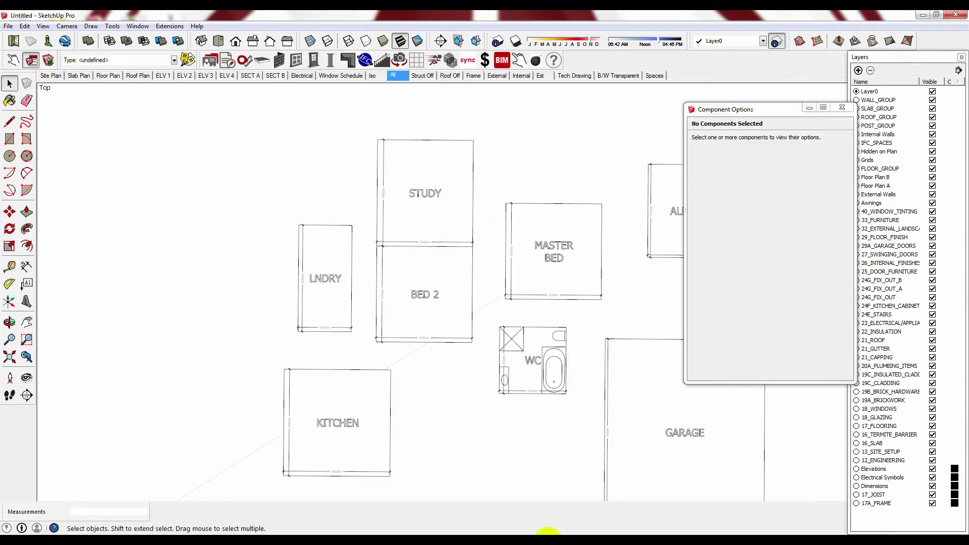
{"action": "scroll", "coordinate": [476, 335], "scroll_direction": "down", "scroll_amount": 5}
{"action": "middle_click_drag", "start_coordinate": [476, 335], "coordinate": [477, 282]}
{"action": "left_click", "coordinate": [279, 58]}
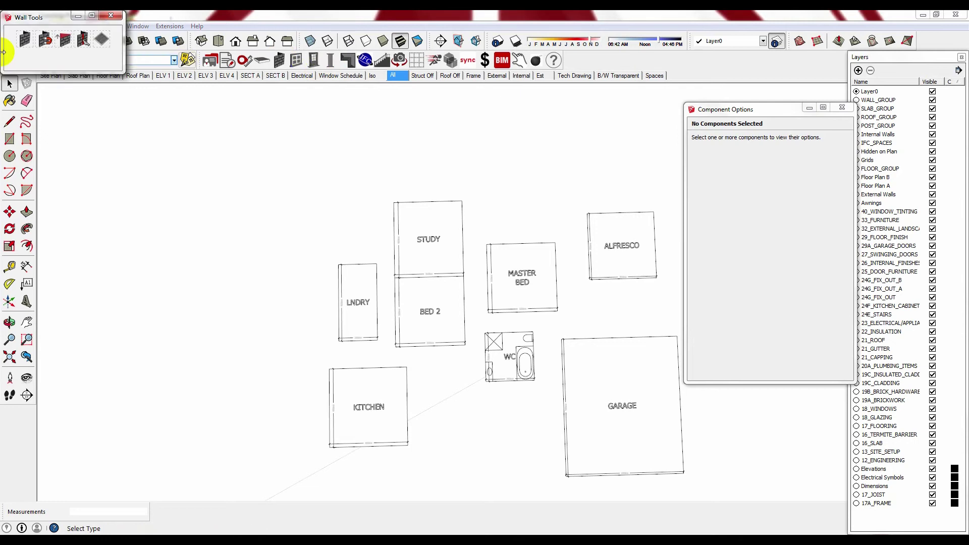
{"action": "left_click", "coordinate": [22, 39]}
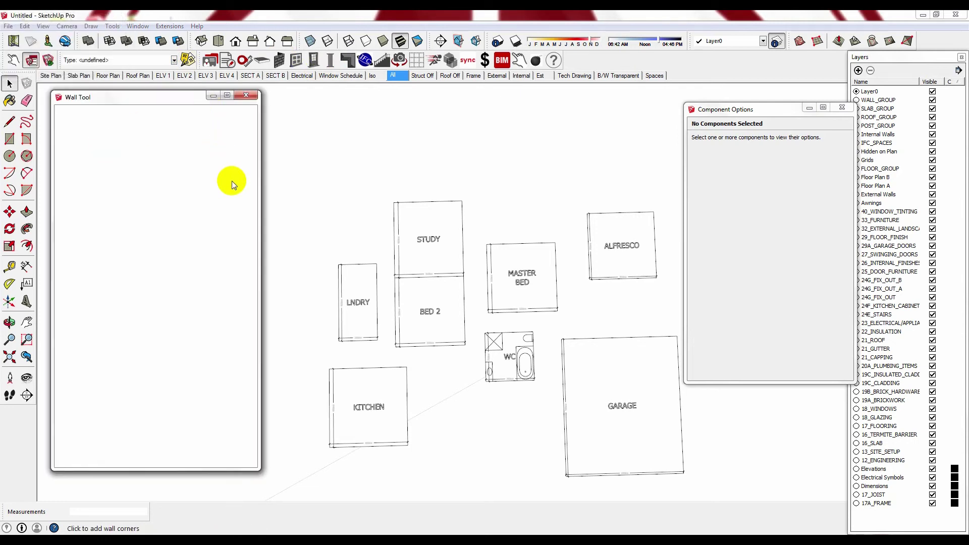
Accept wall settings and draw walls around Study, Master Bed and Alfresco (3600, 2358, 4843, 1502, 6571, 924 mm)
{"action": "left_click", "coordinate": [182, 401]}
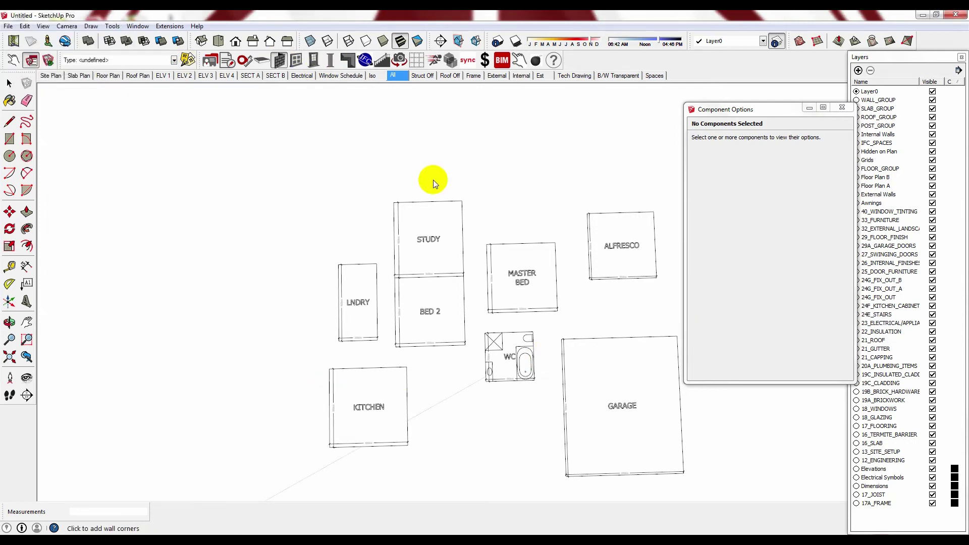
{"action": "scroll", "coordinate": [428, 184], "scroll_direction": "up", "scroll_amount": 3}
{"action": "left_click", "coordinate": [386, 200]}
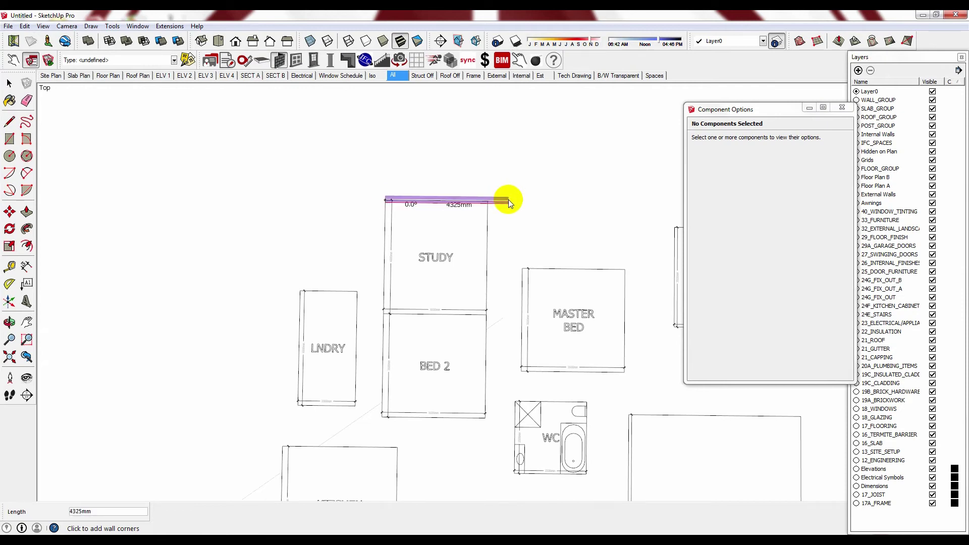
{"action": "left_click", "coordinate": [489, 200]}
{"action": "left_click", "coordinate": [538, 274]}
{"action": "left_click", "coordinate": [622, 272]}
{"action": "scroll", "coordinate": [556, 266], "scroll_direction": "down", "scroll_amount": 2}
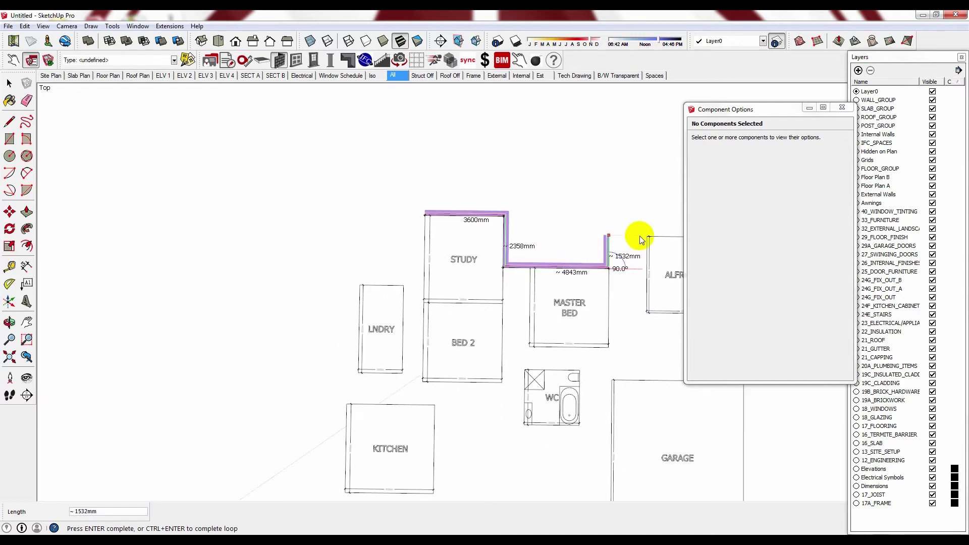
{"action": "left_click", "coordinate": [641, 236]}
{"action": "scroll", "coordinate": [556, 238], "scroll_direction": "down", "scroll_amount": 1}
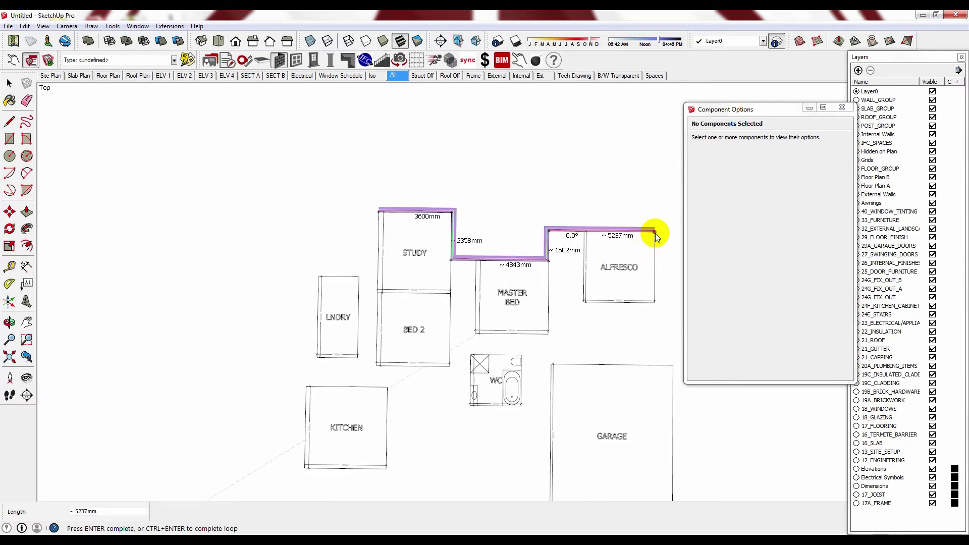
{"action": "left_click", "coordinate": [655, 234]}
{"action": "left_click", "coordinate": [656, 364]}
{"action": "left_click", "coordinate": [672, 365]}
Continue walls around garage, kitchen and laundry (7000, 6000, 4924, 8048, 3144, 4000, 9421, 3445 mm), closing at the study
{"action": "scroll", "coordinate": [579, 207], "scroll_direction": "down", "scroll_amount": 1}
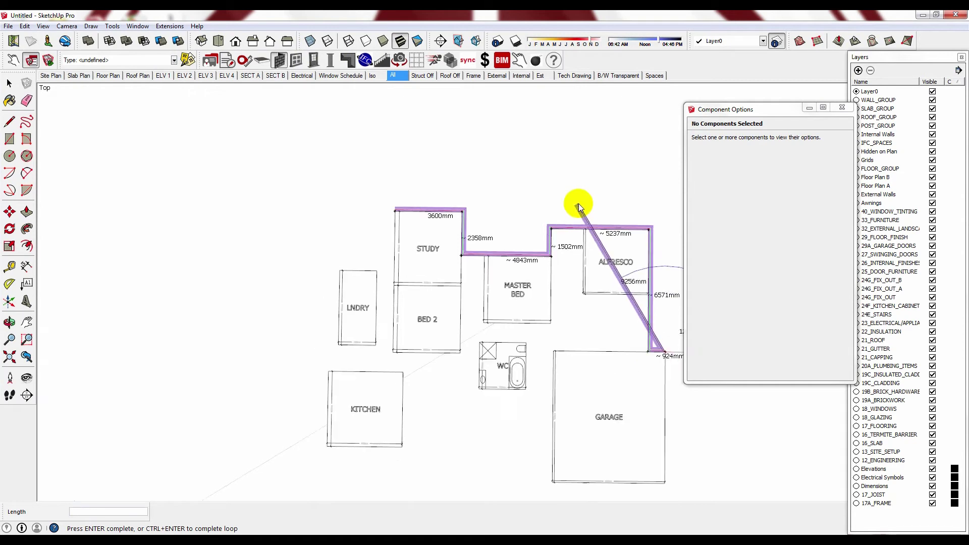
{"action": "scroll", "coordinate": [579, 207], "scroll_direction": "down", "scroll_amount": 1}
{"action": "scroll", "coordinate": [644, 420], "scroll_direction": "up", "scroll_amount": 1}
{"action": "left_click", "coordinate": [646, 419]}
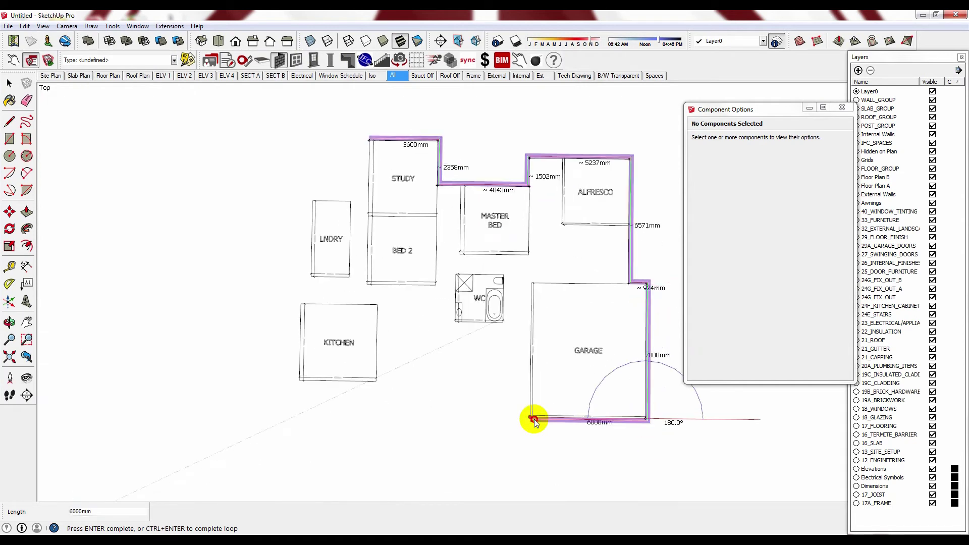
{"action": "left_click", "coordinate": [534, 419]}
{"action": "left_click", "coordinate": [501, 324]}
{"action": "left_click", "coordinate": [377, 323]}
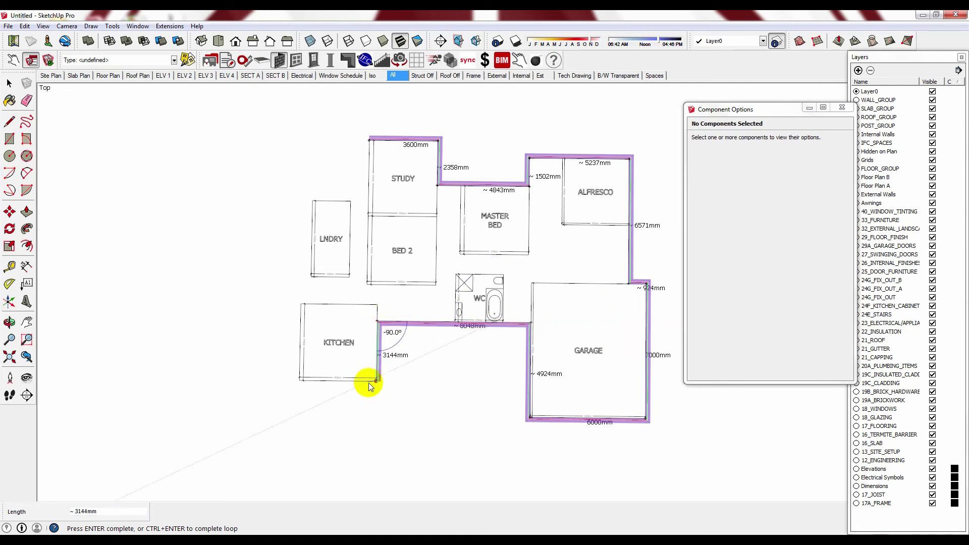
{"action": "left_click", "coordinate": [369, 383]}
{"action": "left_click", "coordinate": [298, 382]}
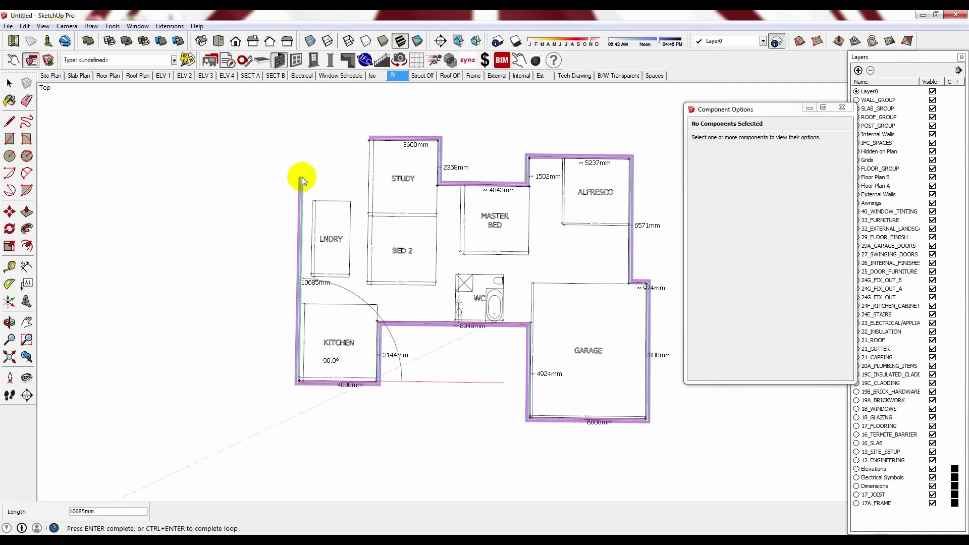
{"action": "left_click", "coordinate": [309, 201]}
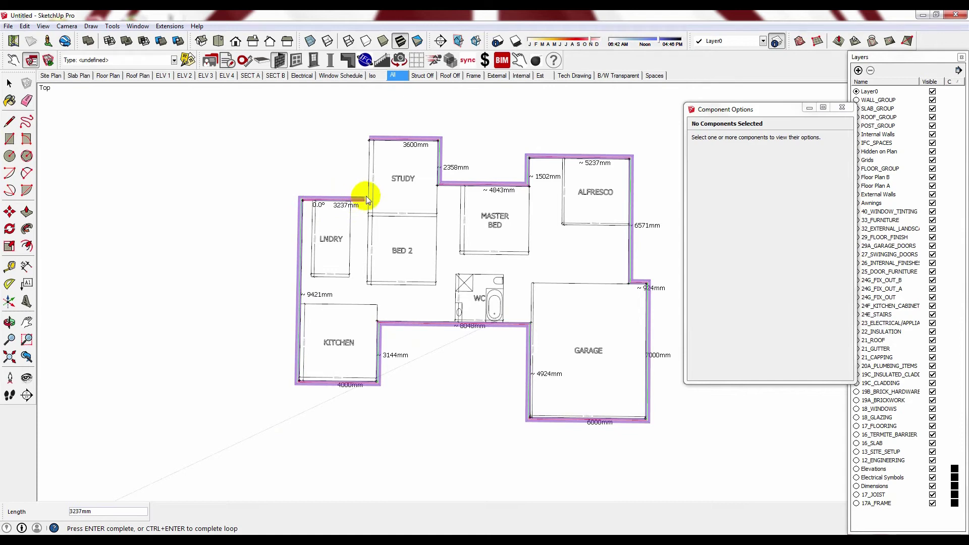
{"action": "left_click", "coordinate": [368, 200]}
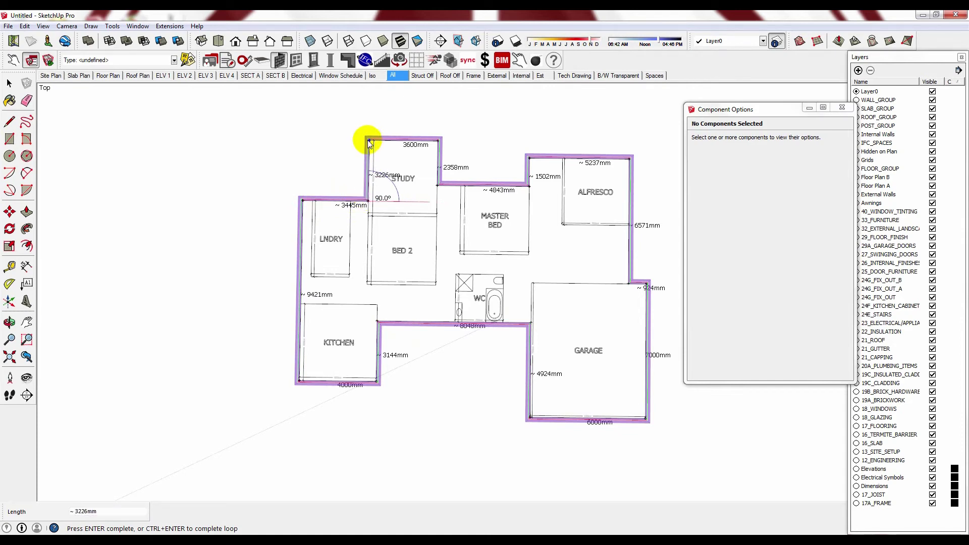
{"action": "left_click", "coordinate": [368, 140]}
{"action": "middle_click_drag", "start_coordinate": [357, 298], "coordinate": [389, 246]}
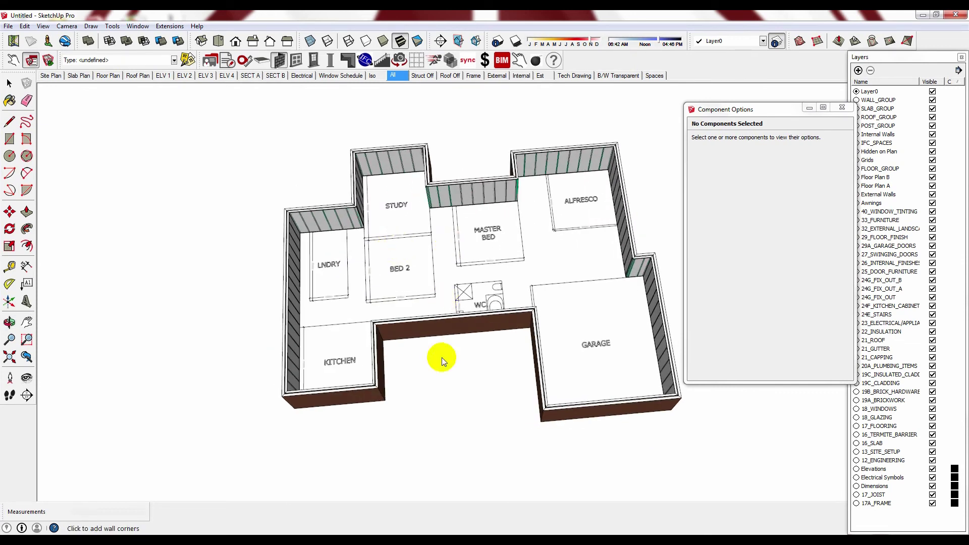
Move the Master Bed block further left on the plan
{"action": "middle_click_drag", "start_coordinate": [525, 434], "coordinate": [460, 217]}
{"action": "scroll", "coordinate": [456, 207], "scroll_direction": "up", "scroll_amount": 5}
{"action": "key", "text": "space"}
{"action": "scroll", "coordinate": [458, 222], "scroll_direction": "up", "scroll_amount": 1}
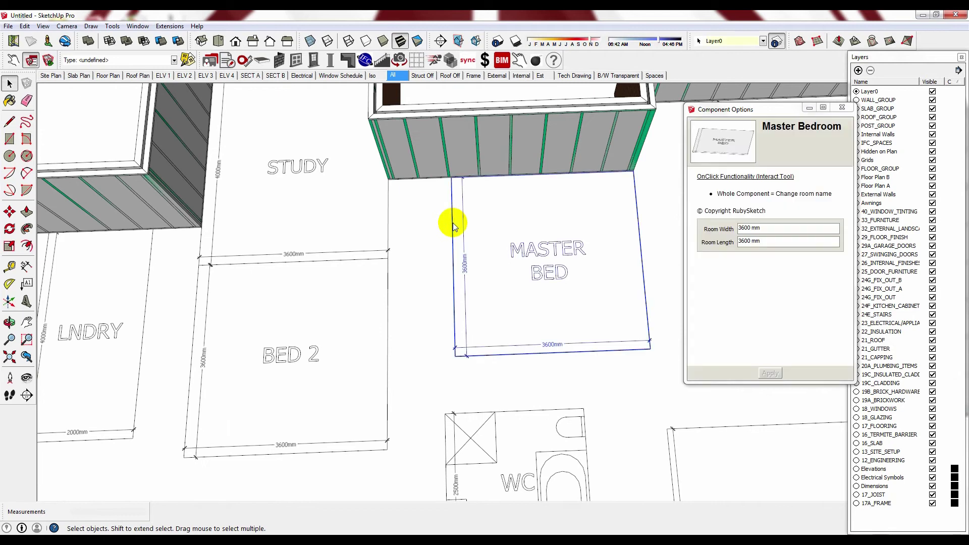
{"action": "scroll", "coordinate": [452, 226], "scroll_direction": "down", "scroll_amount": 2}
{"action": "key", "text": "m"}
{"action": "scroll", "coordinate": [444, 202], "scroll_direction": "up", "scroll_amount": 2}
{"action": "left_click", "coordinate": [453, 201]}
{"action": "left_click", "coordinate": [399, 201]}
{"action": "scroll", "coordinate": [429, 262], "scroll_direction": "down", "scroll_amount": 3}
{"action": "key", "text": "space"}
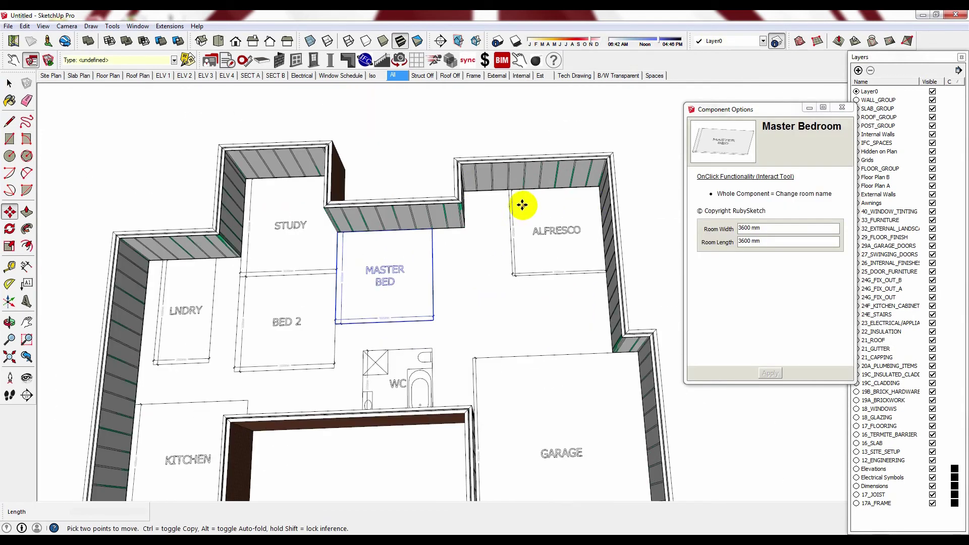
Select the external wall beside the Master Bed and choose the PlusSpec move-wall tool
{"action": "left_click", "coordinate": [454, 180]}
{"action": "scroll", "coordinate": [343, 167], "scroll_direction": "up", "scroll_amount": 2}
{"action": "middle_click_drag", "start_coordinate": [343, 166], "coordinate": [282, 151]}
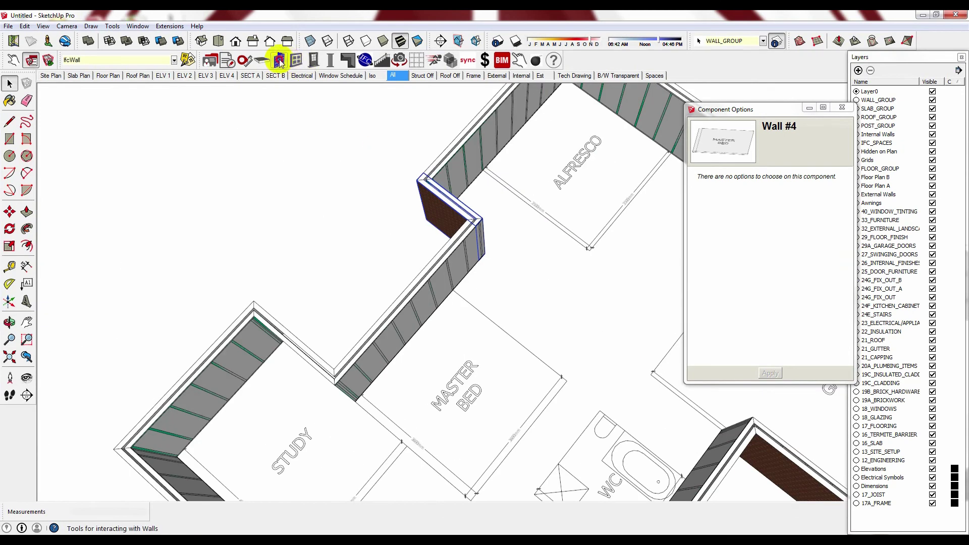
{"action": "left_click", "coordinate": [279, 60]}
{"action": "left_click", "coordinate": [43, 40]}
{"action": "scroll", "coordinate": [262, 252], "scroll_direction": "up", "scroll_amount": 3}
{"action": "middle_click_drag", "start_coordinate": [262, 253], "coordinate": [389, 303]}
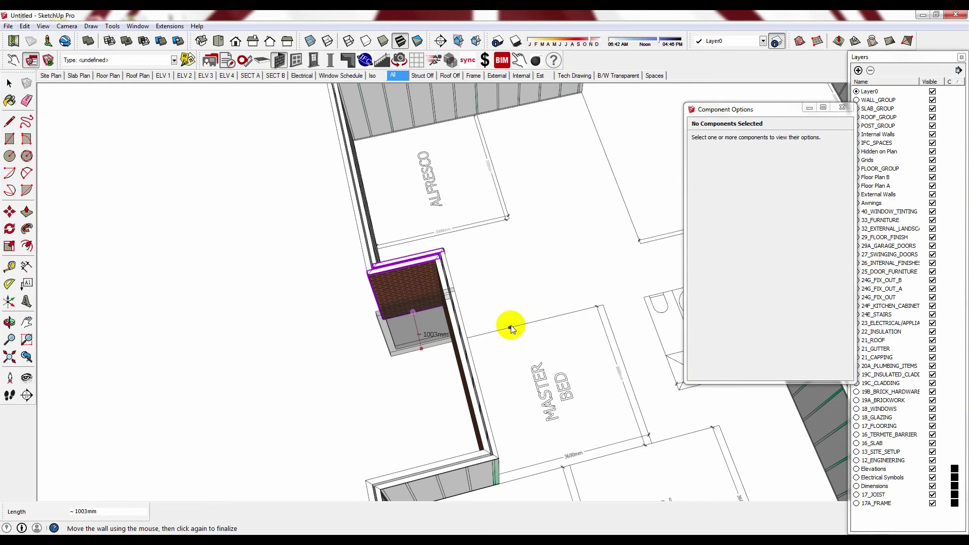
Drag the wall corner so the wall lines up with the Master Bed
{"action": "left_click", "coordinate": [554, 320]}
{"action": "middle_click_drag", "start_coordinate": [554, 319], "coordinate": [489, 194]}
{"action": "scroll", "coordinate": [444, 281], "scroll_direction": "up", "scroll_amount": 3}
{"action": "middle_click_drag", "start_coordinate": [444, 282], "coordinate": [444, 264]}
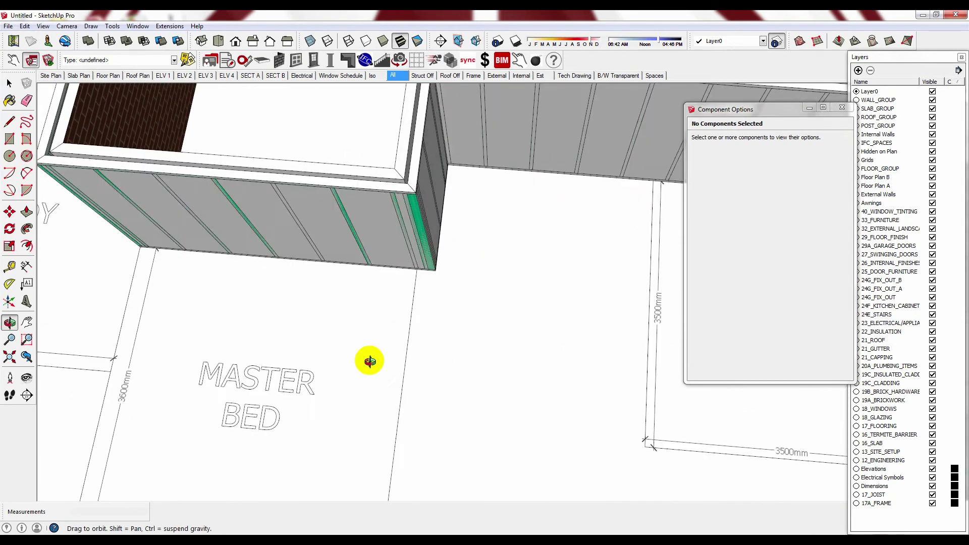
{"action": "left_click", "coordinate": [439, 256]}
{"action": "middle_click_drag", "start_coordinate": [550, 255], "coordinate": [504, 262]}
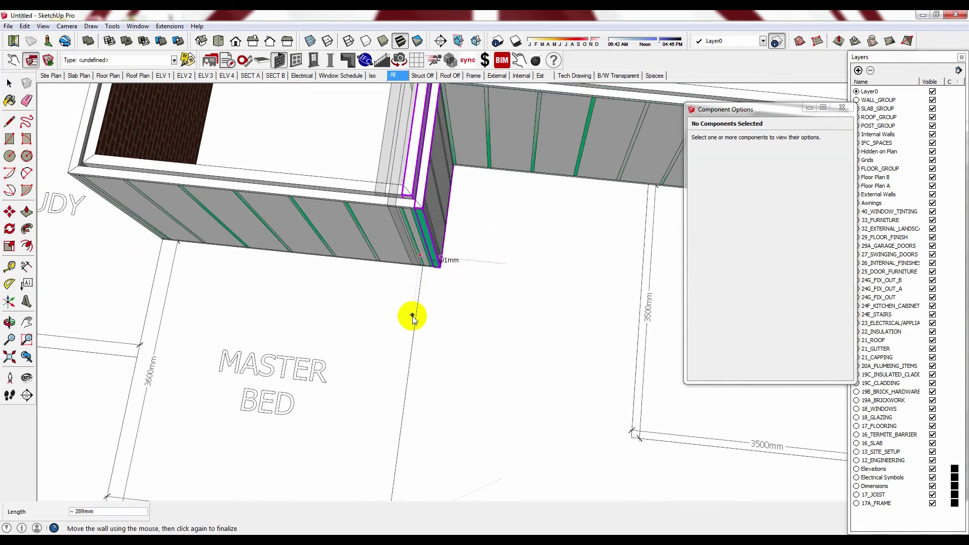
{"action": "scroll", "coordinate": [413, 316], "scroll_direction": "down", "scroll_amount": 3}
{"action": "left_click", "coordinate": [408, 424]}
{"action": "scroll", "coordinate": [463, 202], "scroll_direction": "down", "scroll_amount": 5}
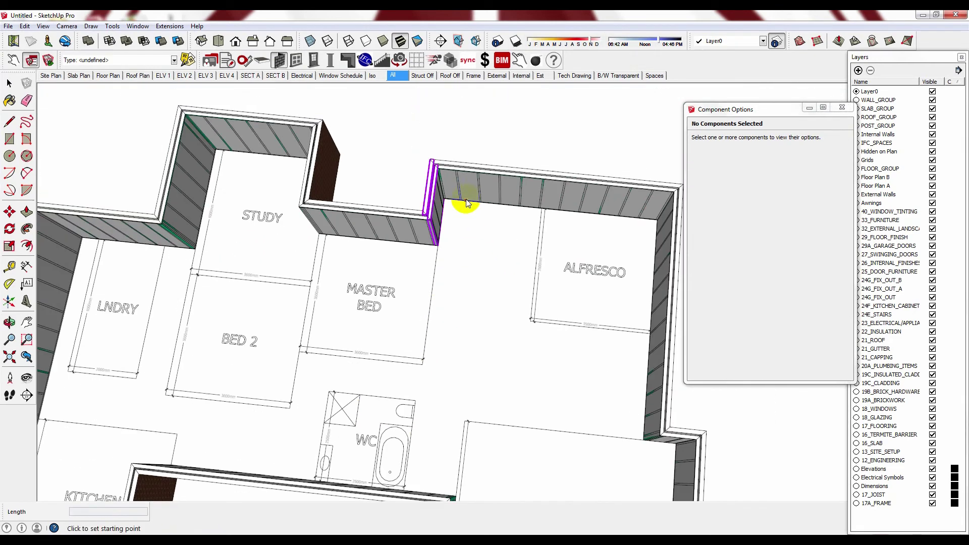
{"action": "key", "text": "space"}
Close the Component Options panel and return the house to a top-down plan view
{"action": "middle_click_drag", "start_coordinate": [474, 146], "coordinate": [266, 317]}
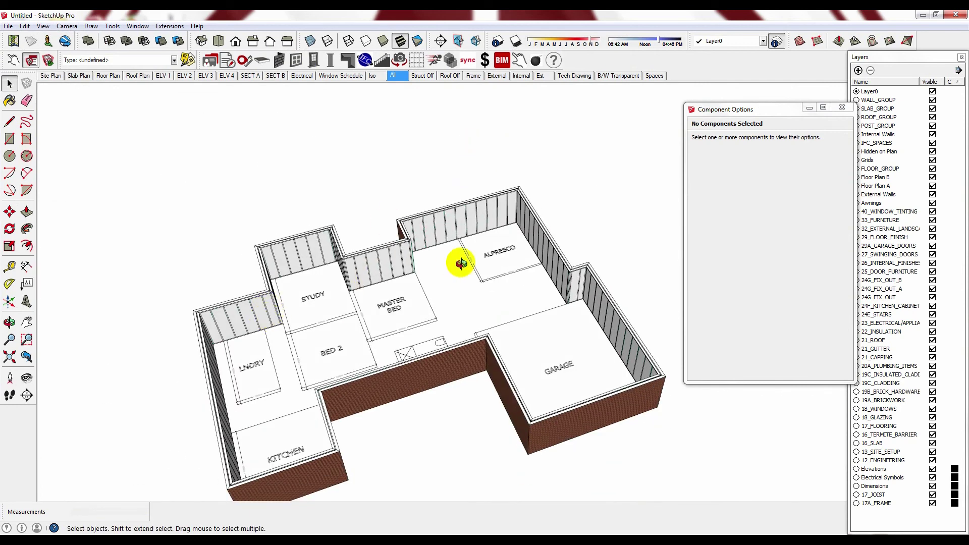
{"action": "middle_click_drag", "start_coordinate": [461, 263], "coordinate": [158, 191]}
{"action": "scroll", "coordinate": [237, 239], "scroll_direction": "up", "scroll_amount": 4}
{"action": "middle_click_drag", "start_coordinate": [238, 241], "coordinate": [437, 283]}
{"action": "scroll", "coordinate": [437, 283], "scroll_direction": "down", "scroll_amount": 3}
{"action": "middle_click_drag", "start_coordinate": [518, 258], "coordinate": [594, 205]}
{"action": "left_click", "coordinate": [842, 107]}
{"action": "middle_click_drag", "start_coordinate": [555, 244], "coordinate": [522, 261]}
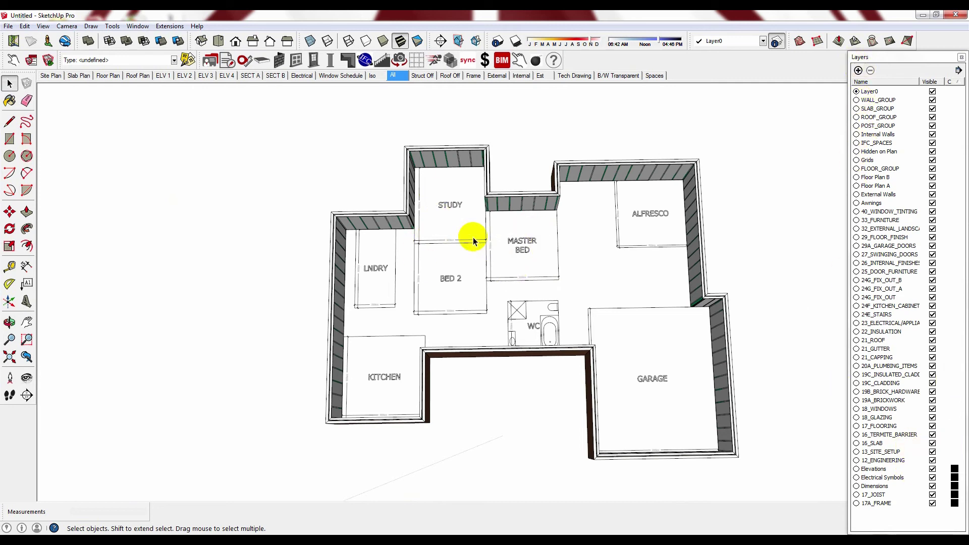
Paint the Study floor DeepPink and the Garage floor 0024_OrangeRed
{"action": "key", "text": "b"}
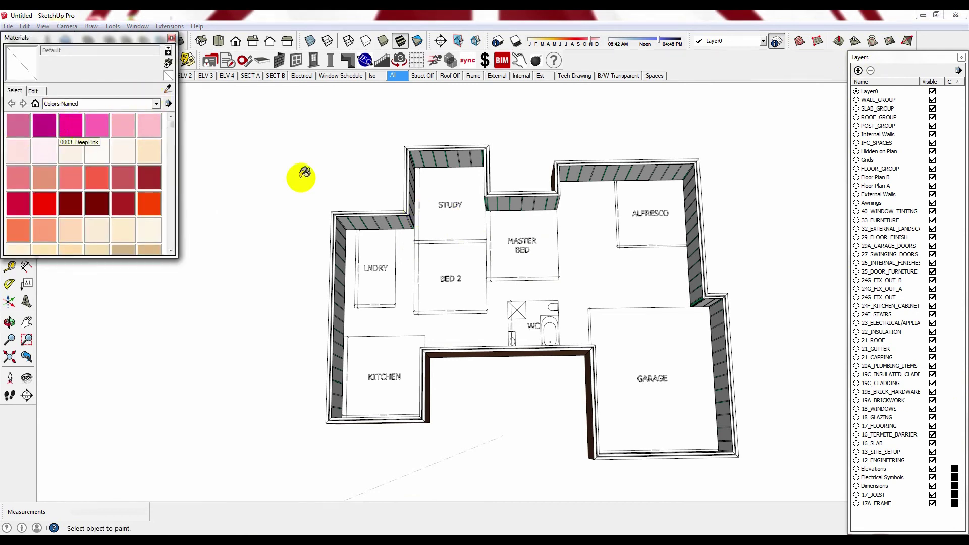
{"action": "left_click", "coordinate": [448, 237]}
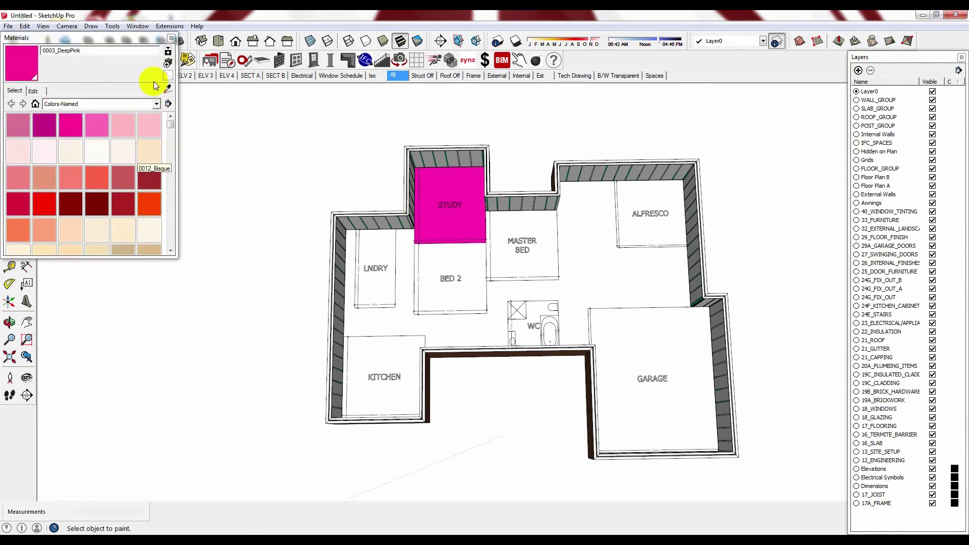
{"action": "left_click", "coordinate": [149, 204]}
{"action": "left_click", "coordinate": [681, 383]}
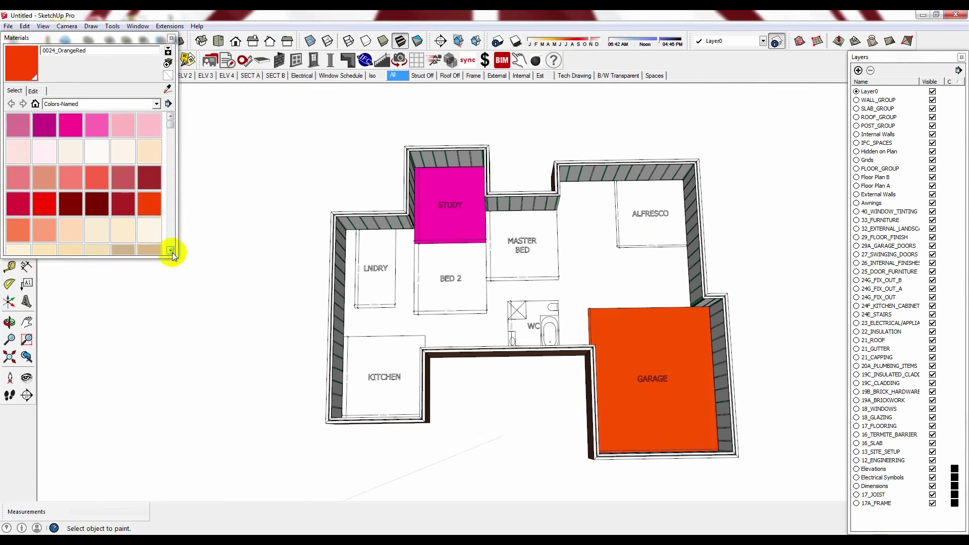
Paint the Kitchen floor 0046_Gold and the Laundry floor 0065_Lime, then view in 3-D
{"action": "scroll", "coordinate": [172, 251], "scroll_direction": "down", "scroll_amount": 3}
{"action": "left_click", "coordinate": [97, 215]}
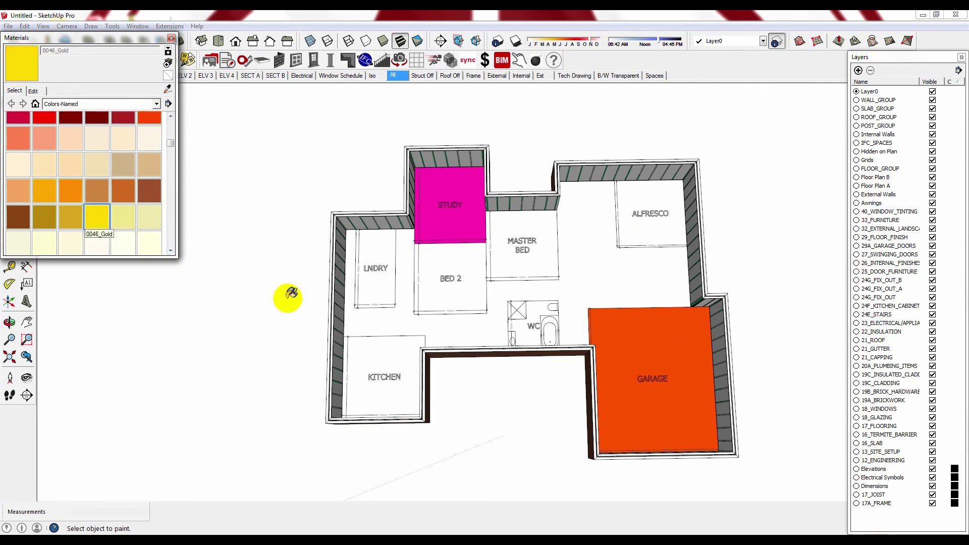
{"action": "left_click", "coordinate": [372, 344]}
{"action": "scroll", "coordinate": [169, 141], "scroll_direction": "down", "scroll_amount": 3}
{"action": "left_click", "coordinate": [122, 234]}
{"action": "left_click", "coordinate": [382, 290]}
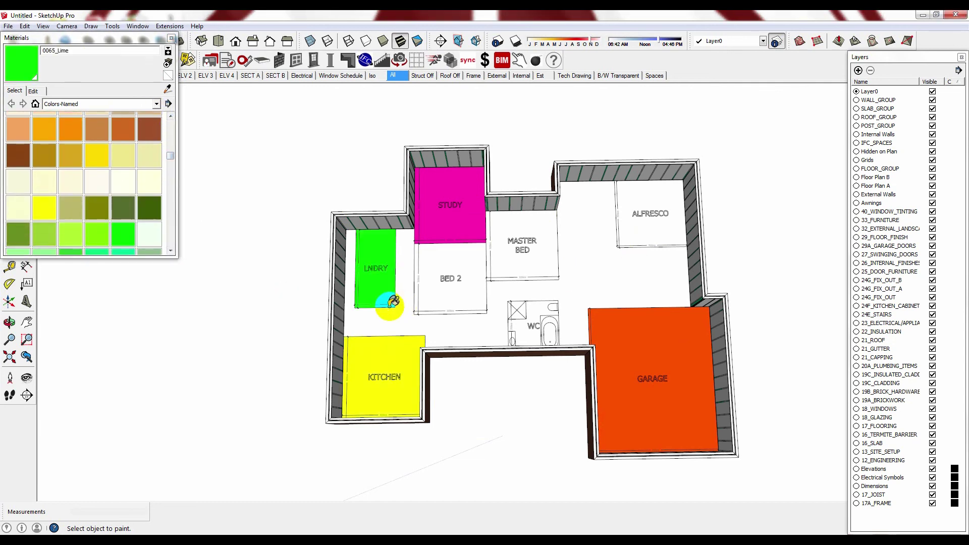
{"action": "mouse_move", "coordinate": [396, 305]}
{"action": "middle_mouse_down"}
{"action": "mouse_move", "coordinate": [567, 225]}
{"action": "mouse_move", "coordinate": [480, 216]}
{"action": "mouse_move", "coordinate": [434, 228]}
{"action": "middle_mouse_up"}
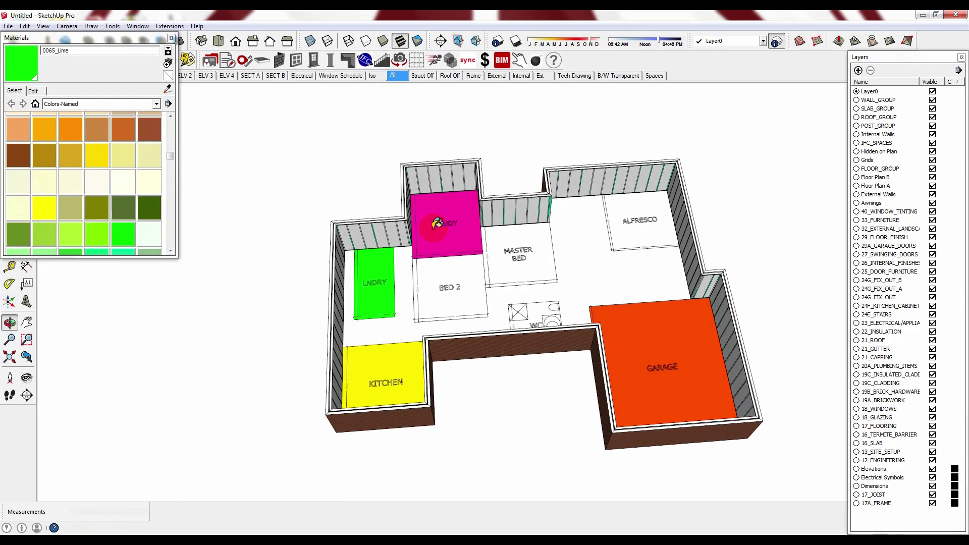